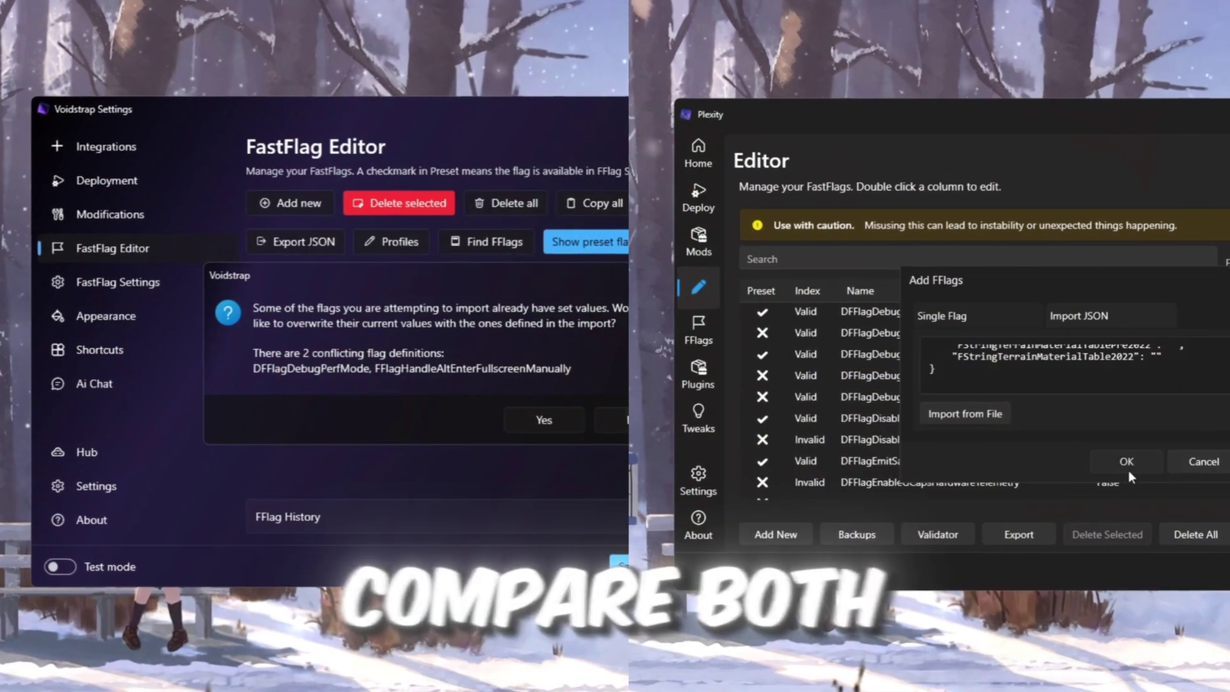
Step: Overwrite the two conflicting flags in Voidstrap and confirm adding the imported flags in Plexity
{"action": "left_click", "coordinate": [1128, 470]}
{"action": "left_click", "coordinate": [543, 420]}
{"action": "scroll", "coordinate": [1014, 402], "scroll_direction": "up", "scroll_amount": 5}
{"action": "scroll", "coordinate": [1014, 402], "scroll_direction": "down", "scroll_amount": 5}
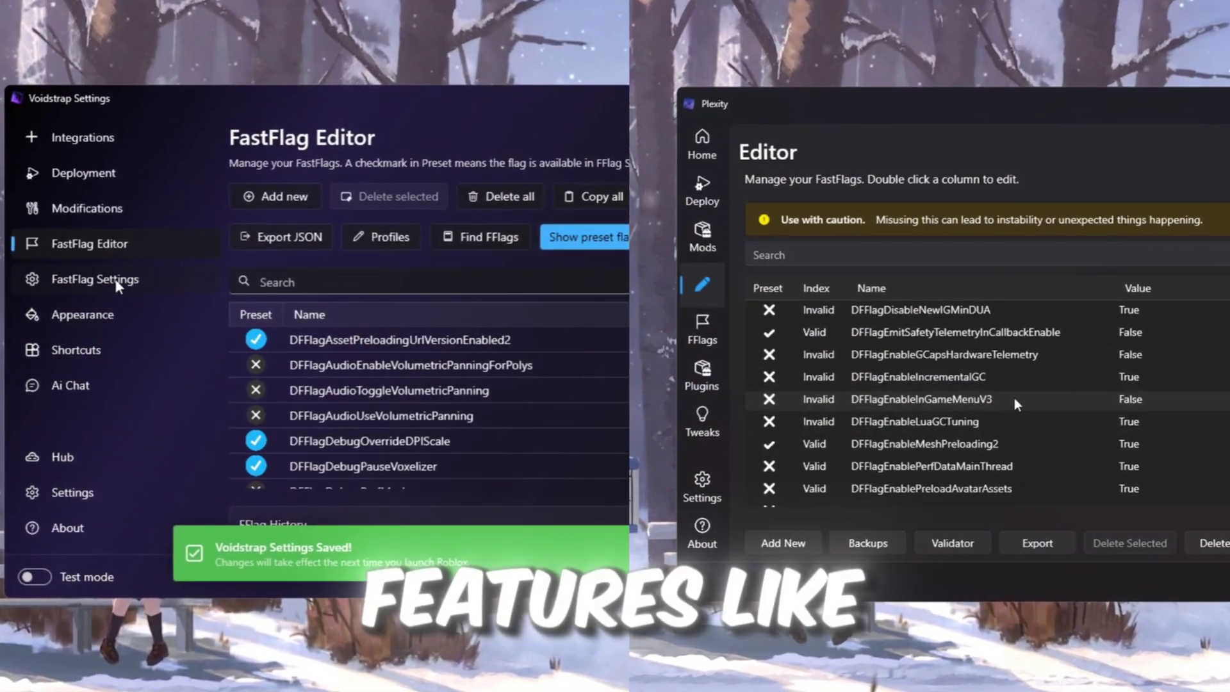
{"action": "scroll", "coordinate": [1015, 401], "scroll_direction": "down", "scroll_amount": 5}
Step: Open Voidstrap's FastFlag settings, purge the standby memory list, and start a Roblox connection boost
{"action": "left_click", "coordinate": [116, 285]}
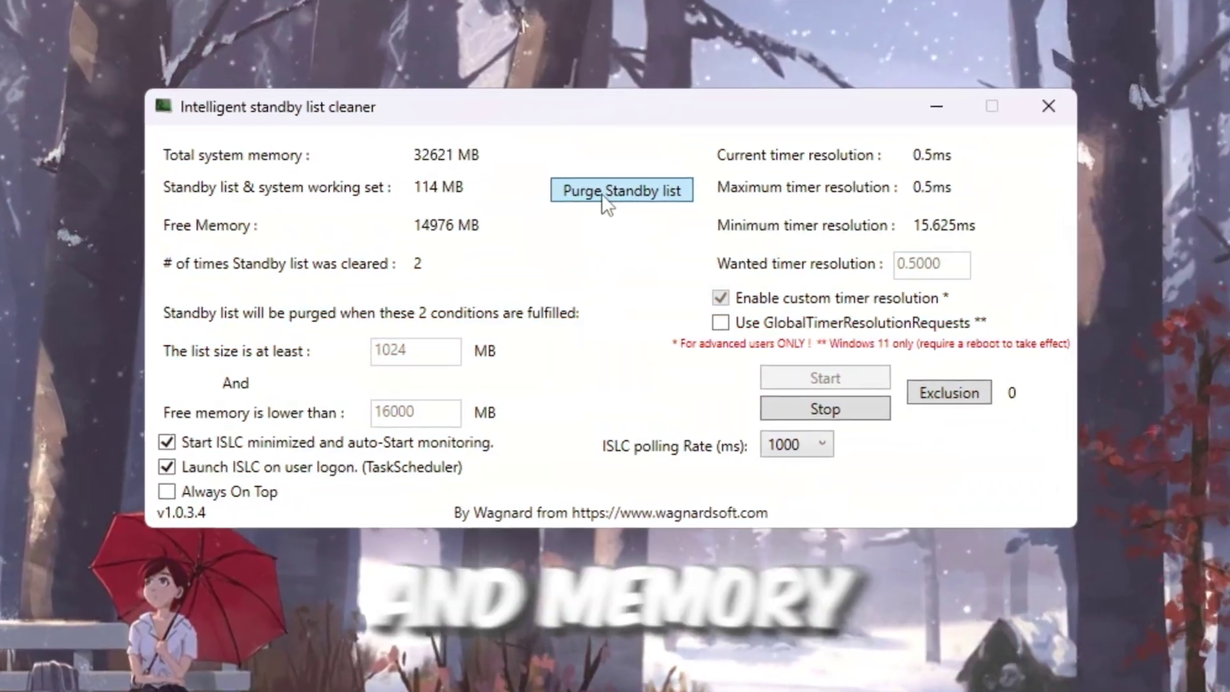
{"action": "left_click", "coordinate": [602, 190]}
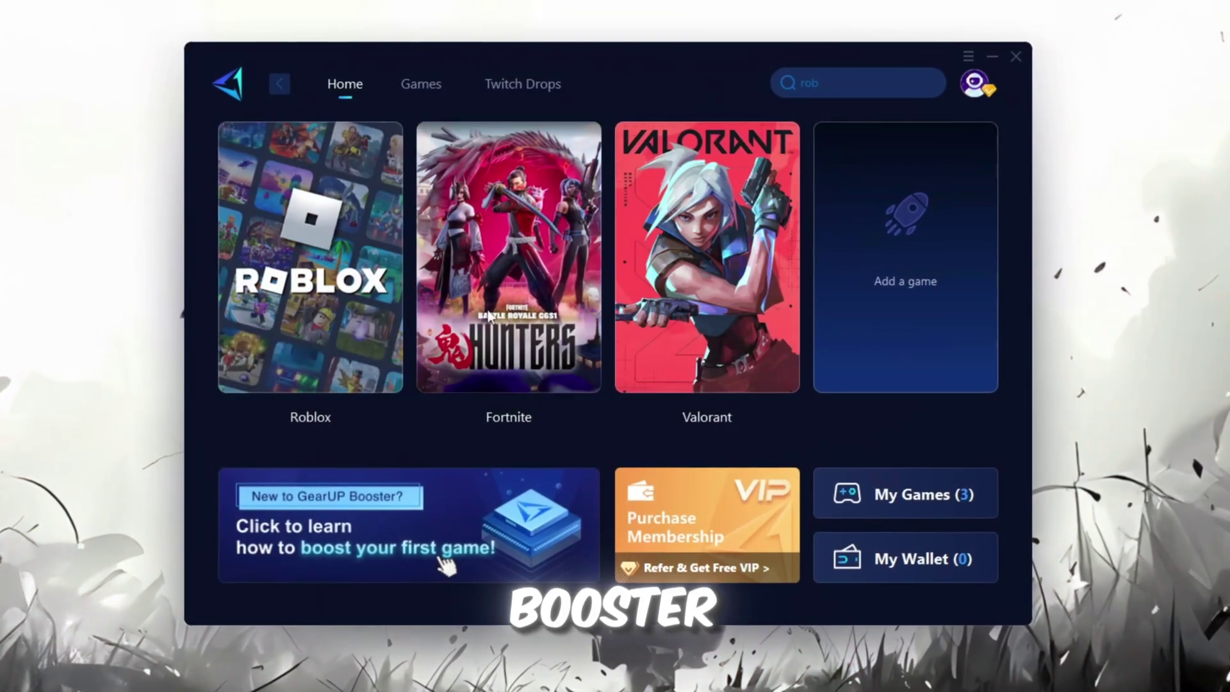
{"action": "mouse_move", "coordinate": [359, 311]}
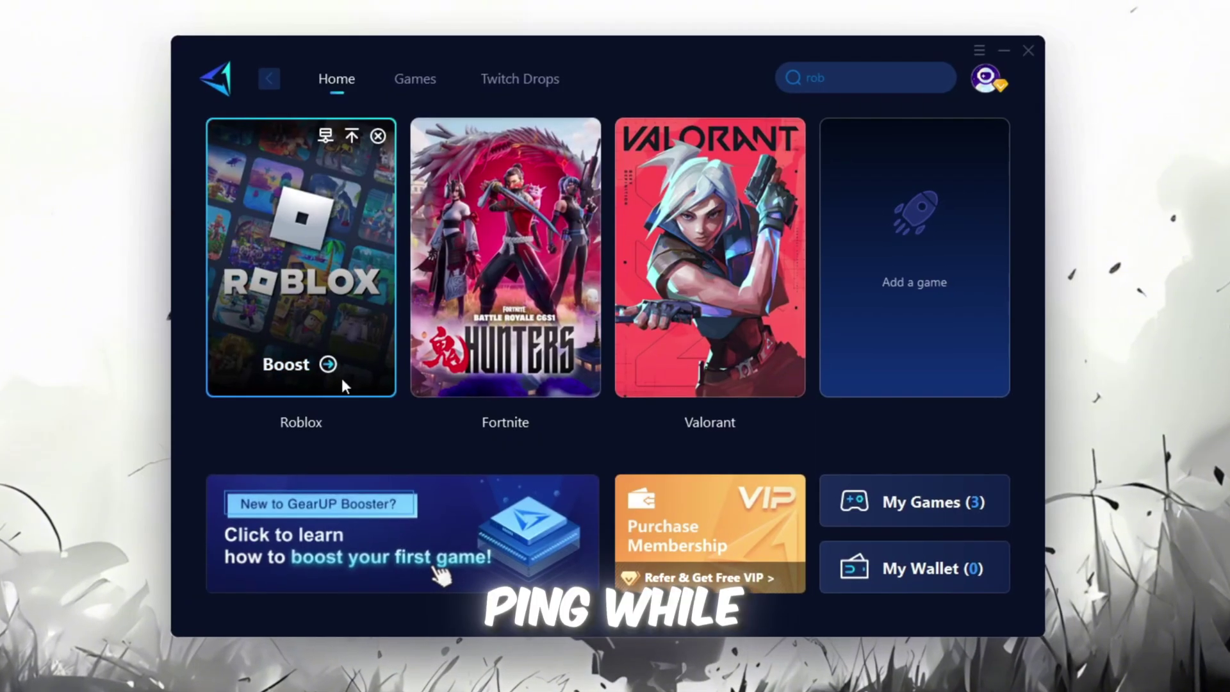
{"action": "left_click", "coordinate": [309, 368]}
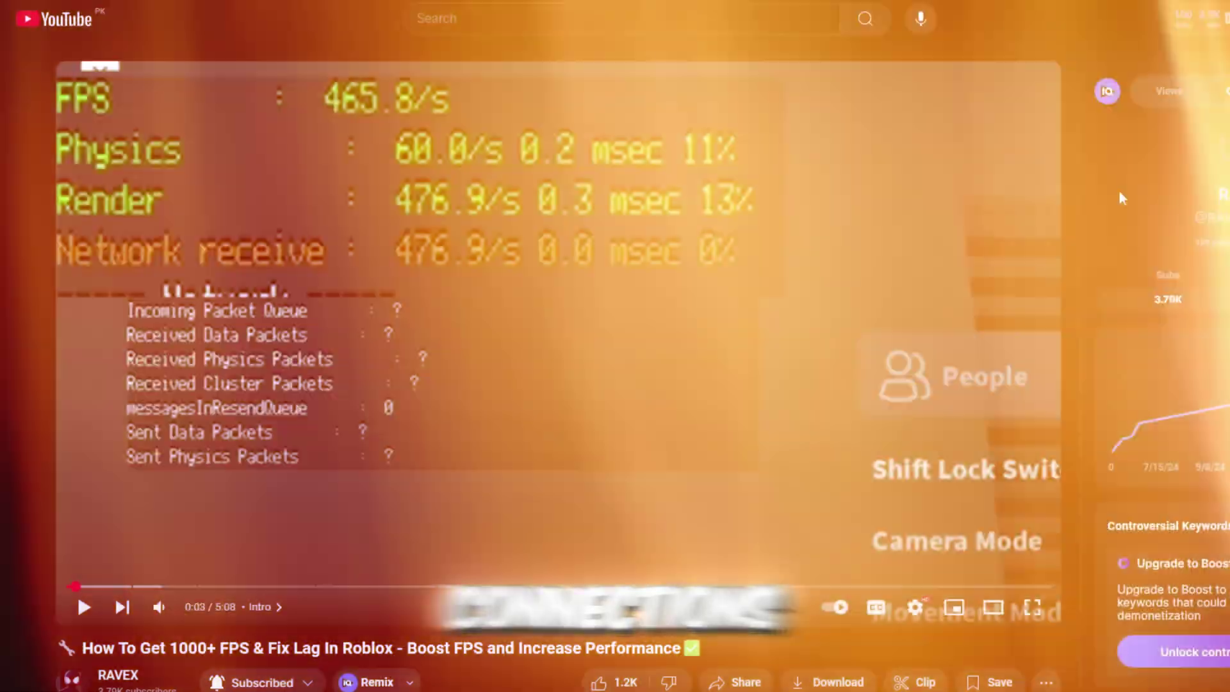
{"action": "scroll", "coordinate": [1121, 191], "scroll_direction": "down", "scroll_amount": 6}
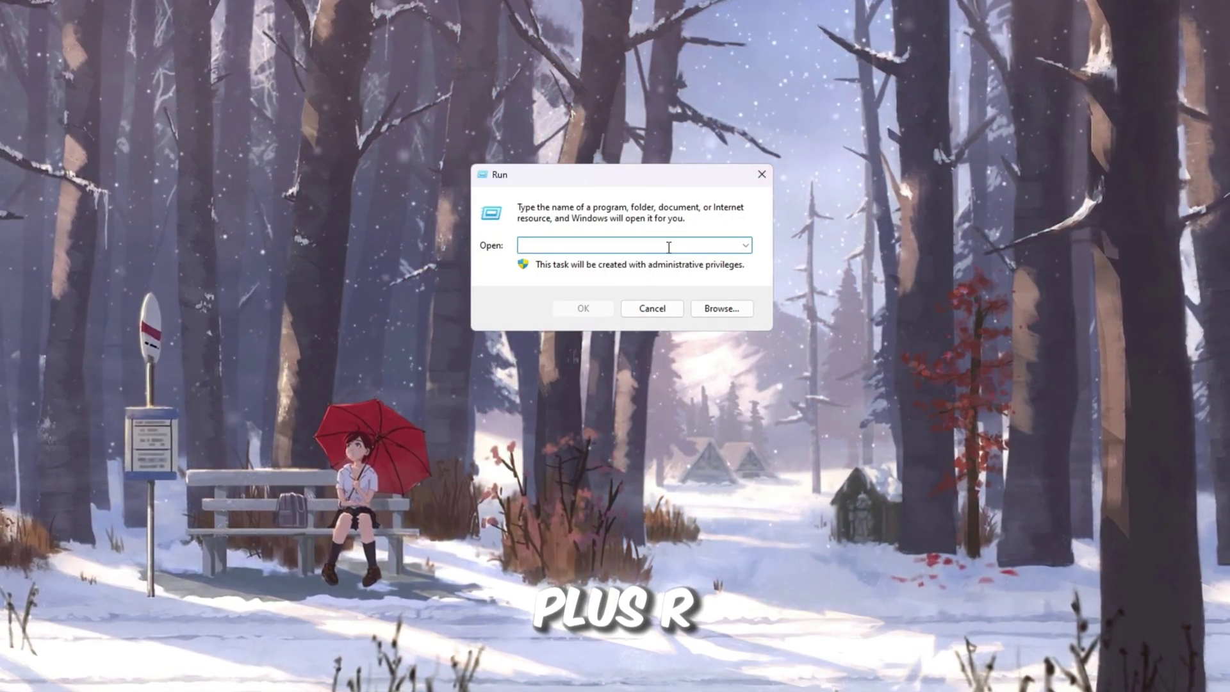
Step: Open the C:\Windows\Temp folder from the Run prompt using 'temp'
{"action": "type", "text": "temp"}
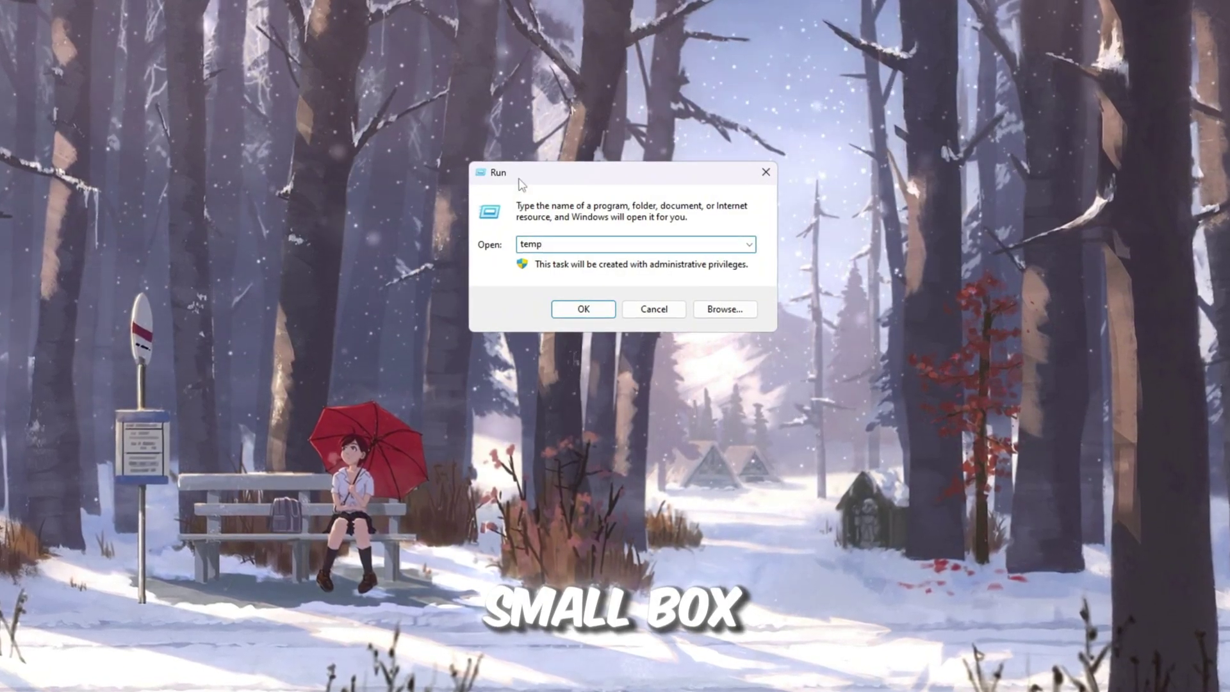
{"action": "double_click", "coordinate": [545, 238]}
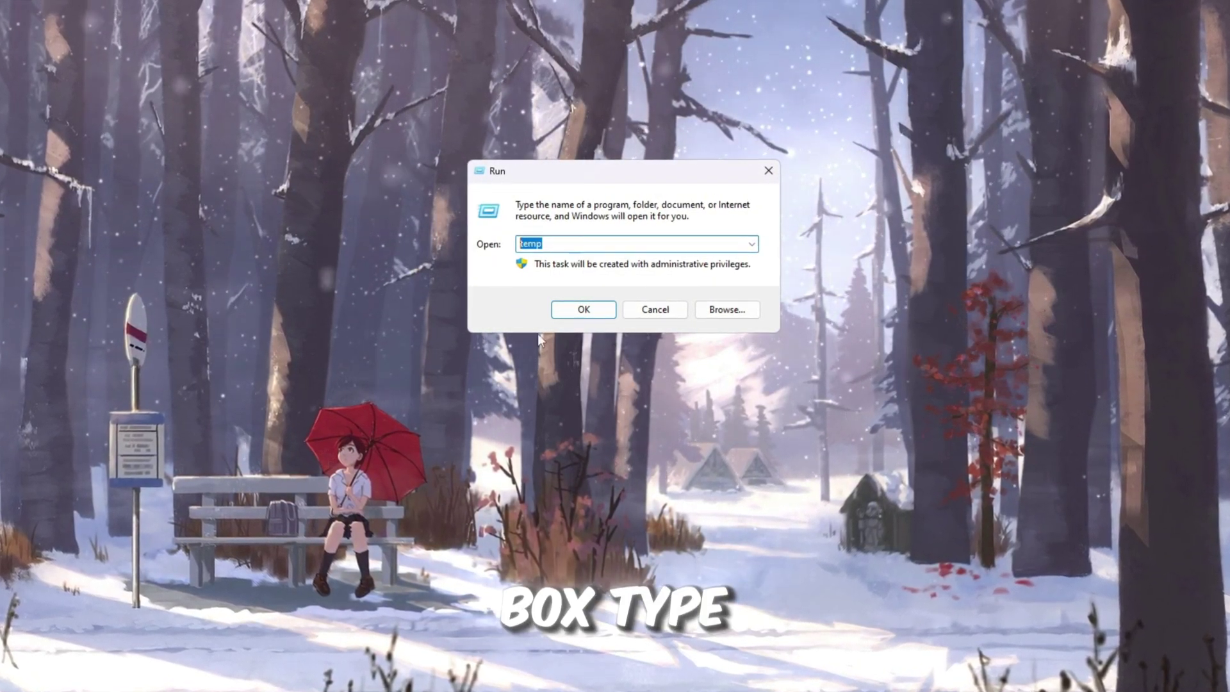
{"action": "left_click", "coordinate": [584, 309]}
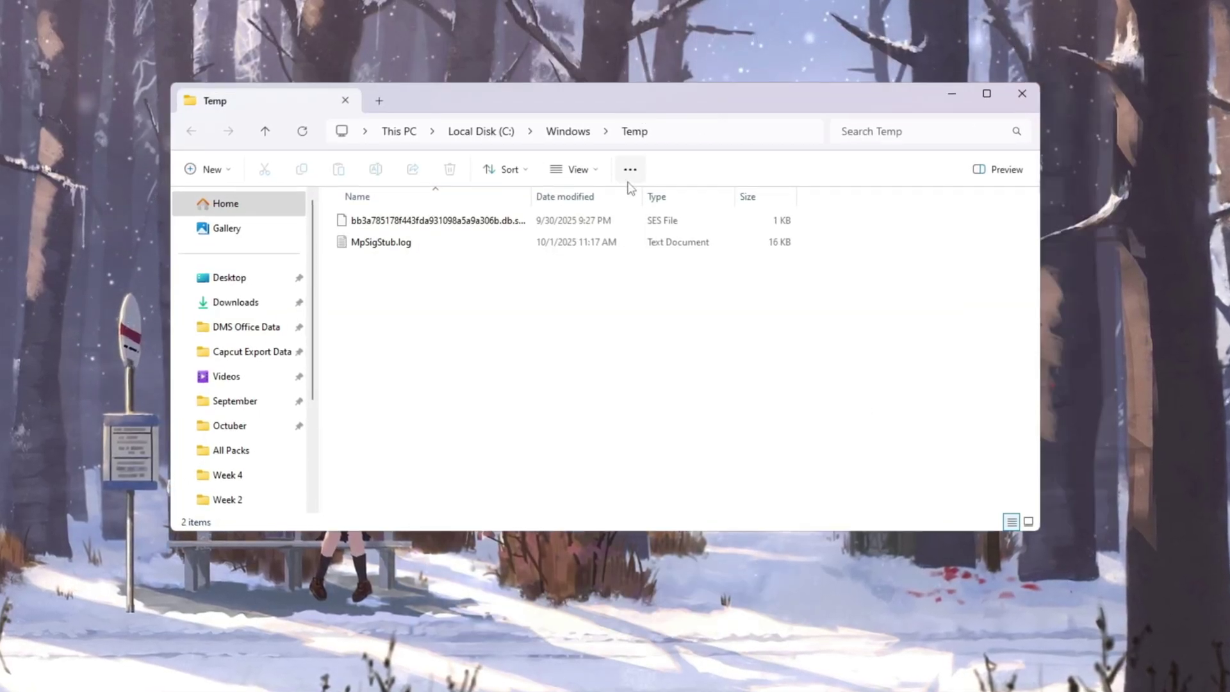
Step: Delete both files in Windows Temp, close the folder, and reopen the Run prompt
{"action": "key", "text": "ctrl+a"}
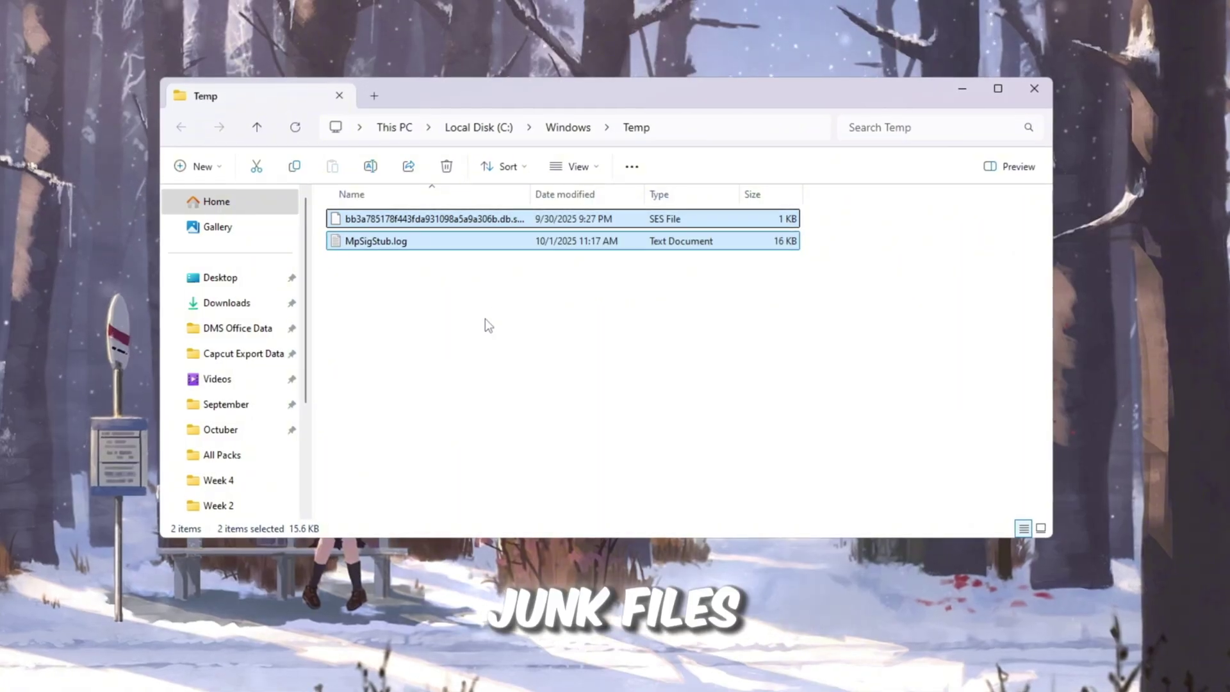
{"action": "left_click", "coordinate": [453, 164]}
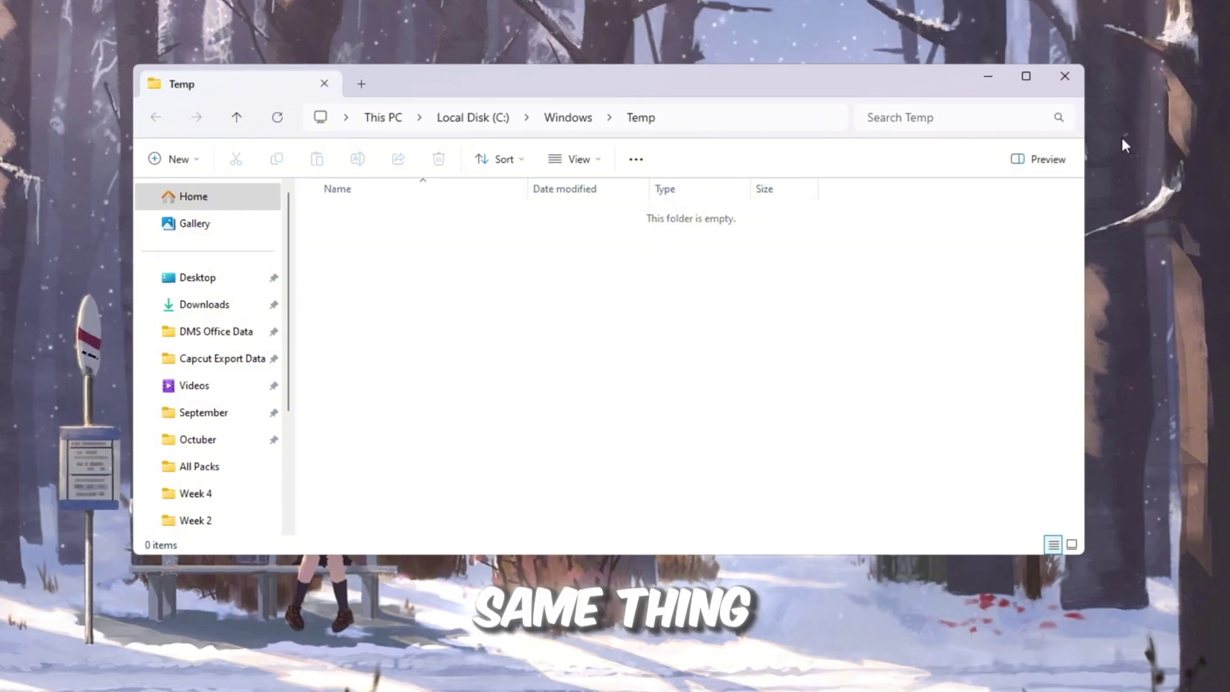
{"action": "left_click", "coordinate": [1063, 76]}
{"action": "key", "text": "super+r"}
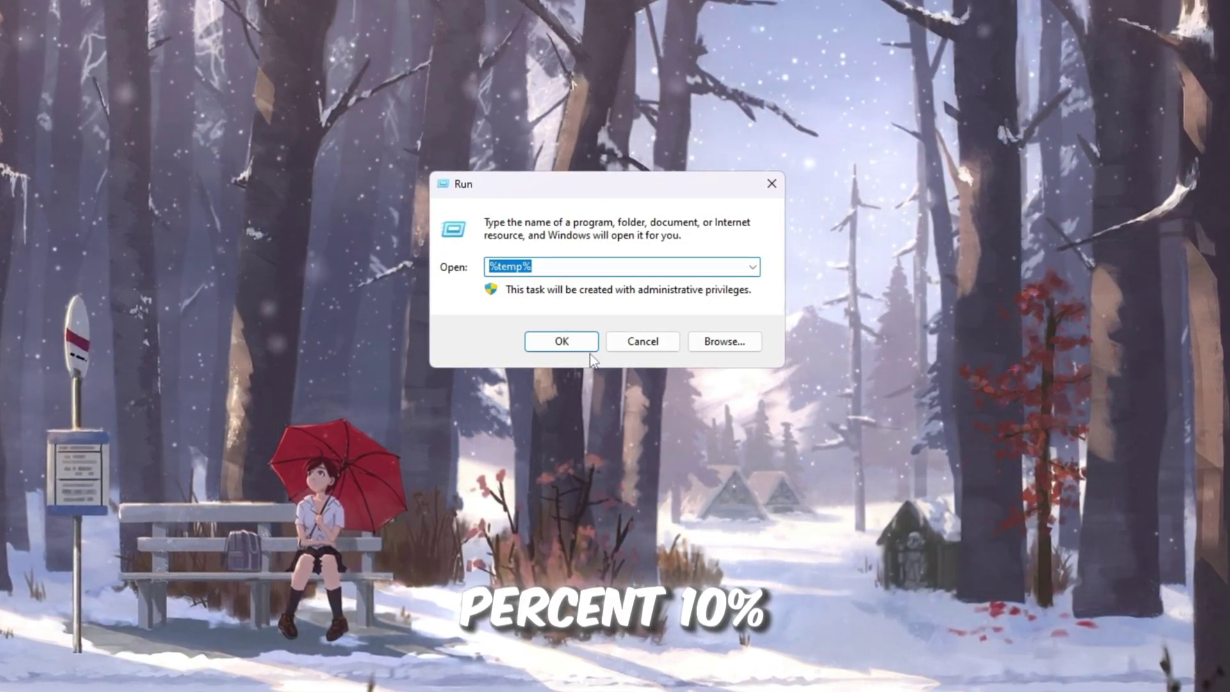
Step: Open %temp% and delete all 163 items, skipping every file still in use
{"action": "key", "text": "Return"}
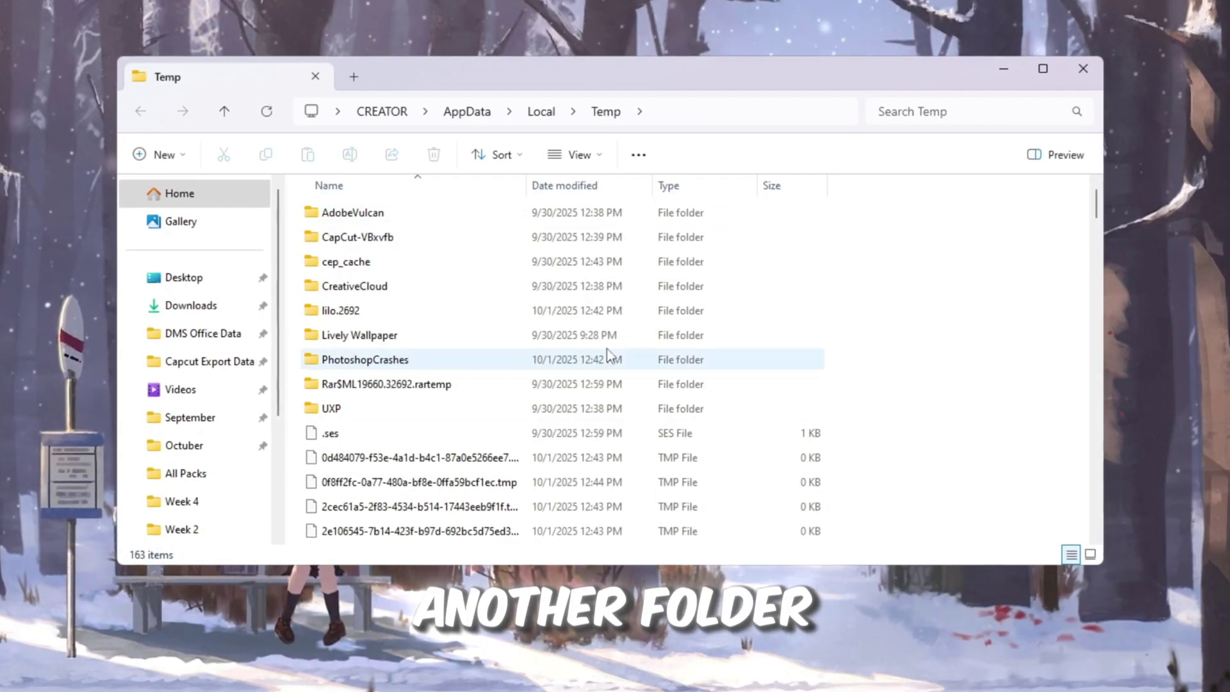
{"action": "scroll", "coordinate": [602, 337], "scroll_direction": "down", "scroll_amount": 12}
{"action": "key", "text": "ctrl+a"}
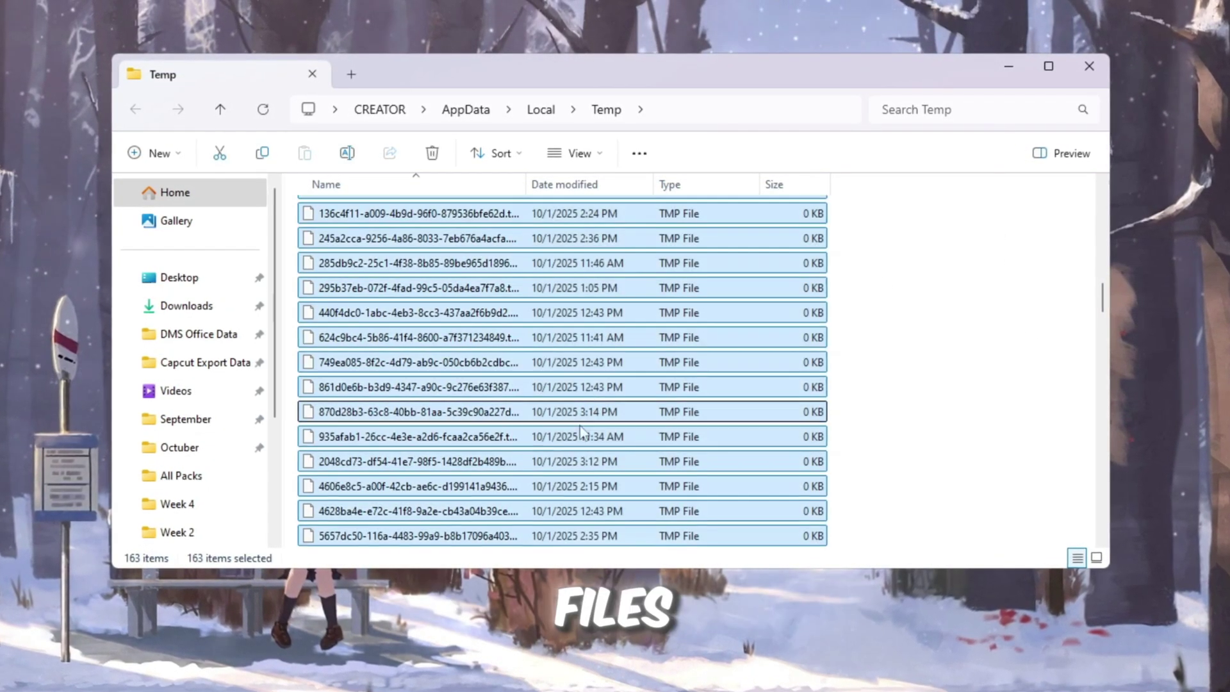
{"action": "scroll", "coordinate": [421, 285], "scroll_direction": "up", "scroll_amount": 12}
{"action": "left_click", "coordinate": [432, 152]}
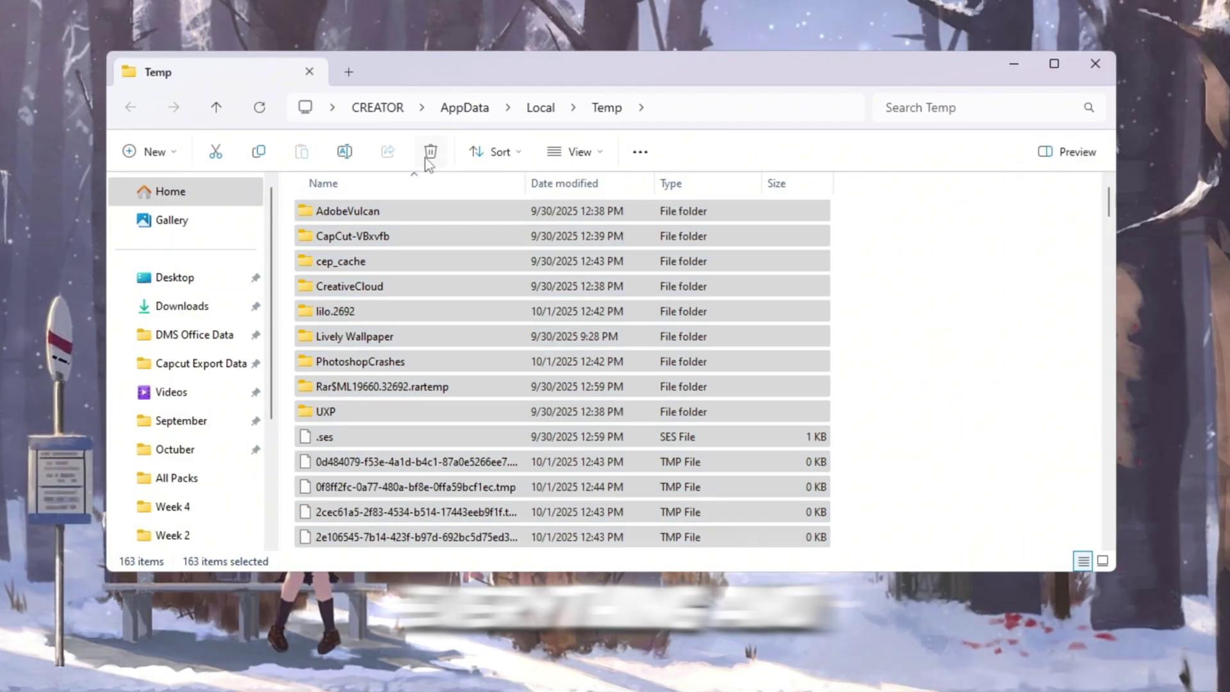
{"action": "left_click", "coordinate": [18, 262]}
{"action": "left_click", "coordinate": [229, 289]}
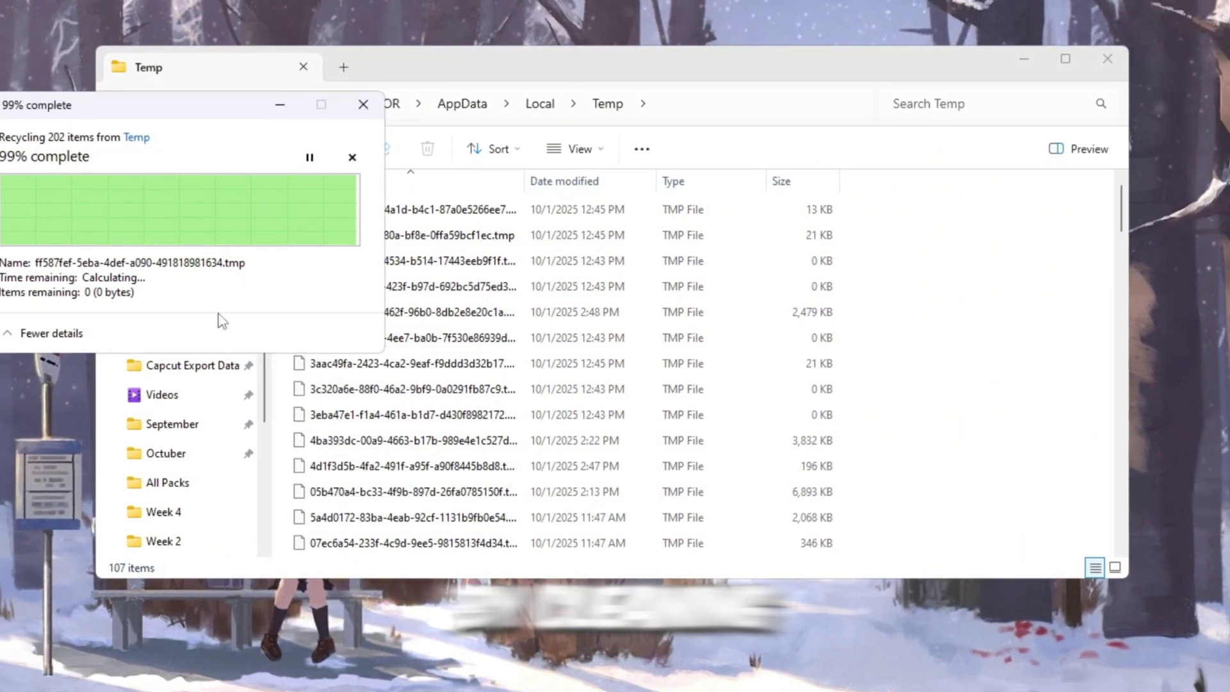
{"action": "scroll", "coordinate": [601, 356], "scroll_direction": "down", "scroll_amount": 5}
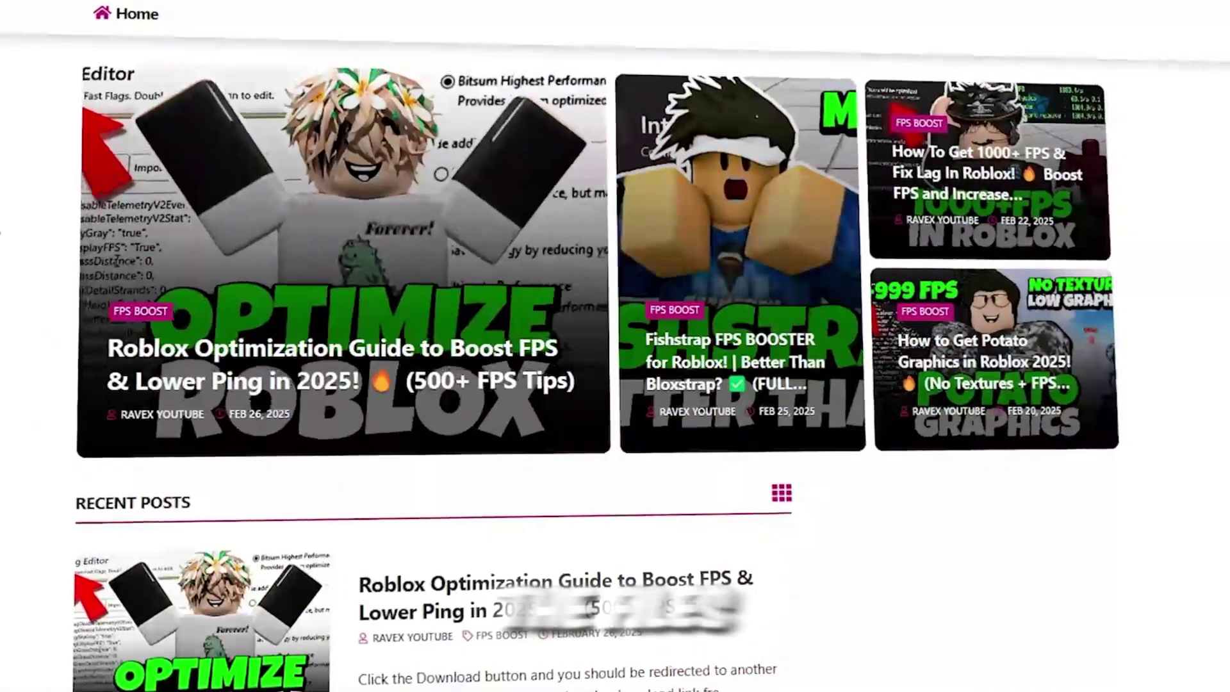
{"action": "scroll", "coordinate": [531, 347], "scroll_direction": "down", "scroll_amount": 10}
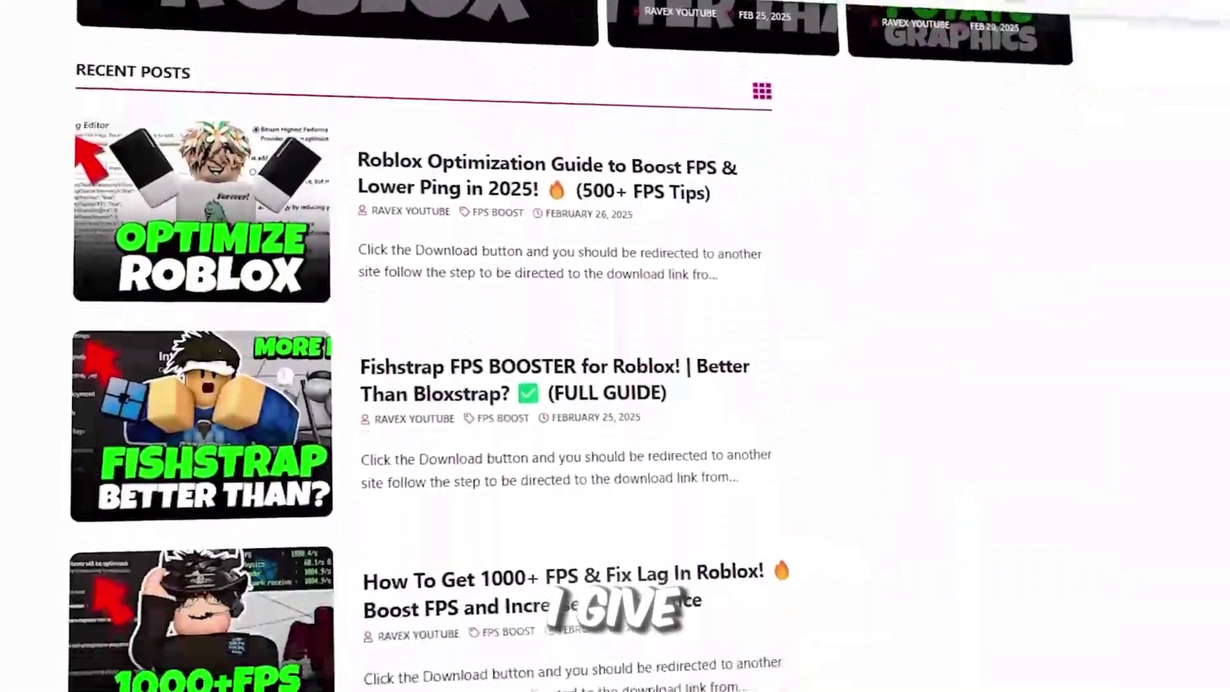
{"action": "scroll", "coordinate": [530, 346], "scroll_direction": "down", "scroll_amount": 2}
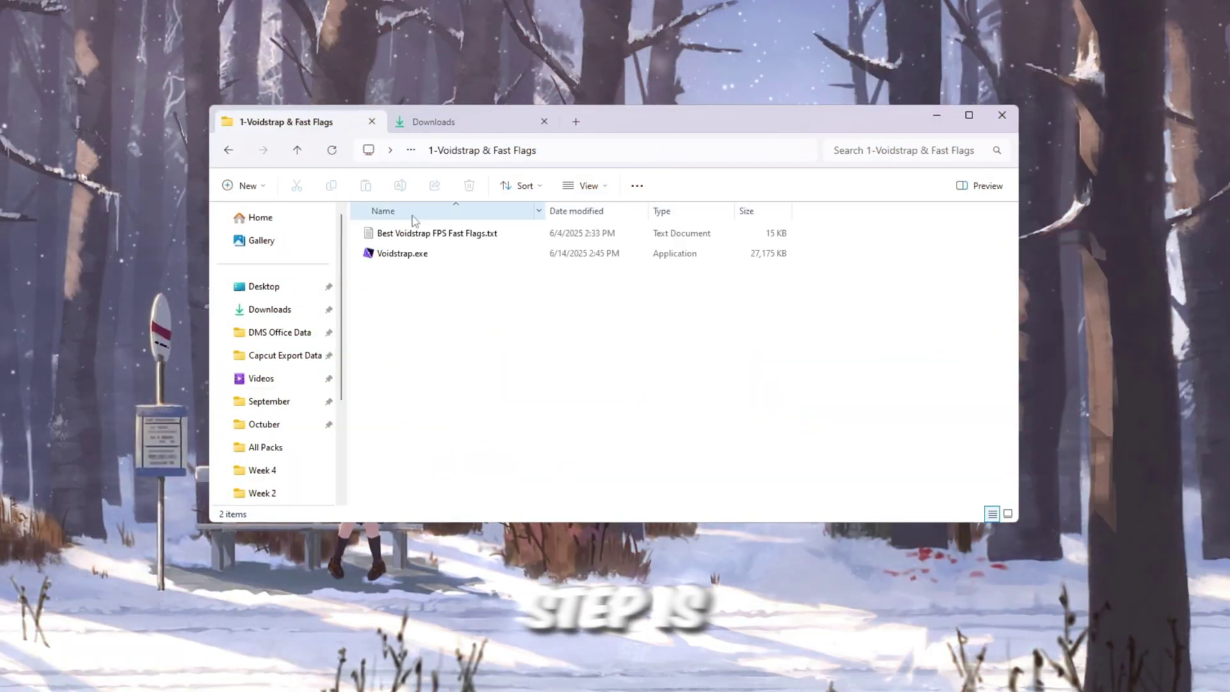
Step: Select Voidstrap.exe in the 1-Voidstrap & Fast Flags folder, then search Start for 'void'
{"action": "left_click", "coordinate": [453, 257]}
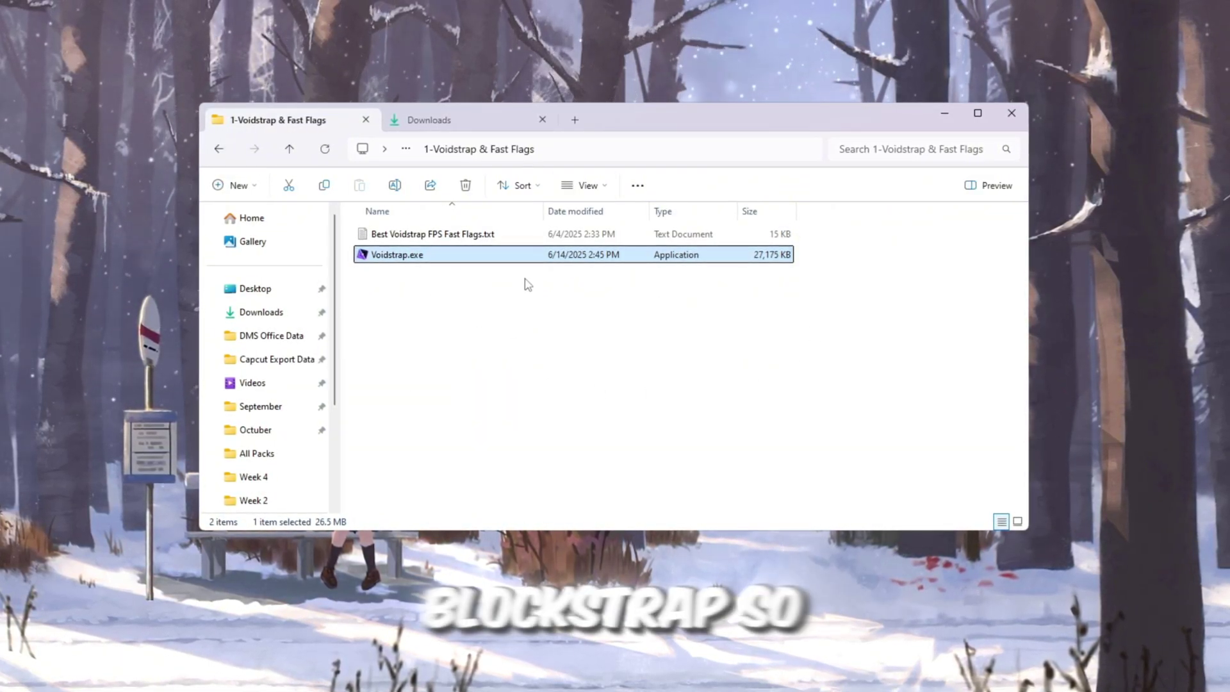
{"action": "left_click", "coordinate": [943, 115]}
{"action": "key", "text": "super"}
{"action": "type", "text": "void"}
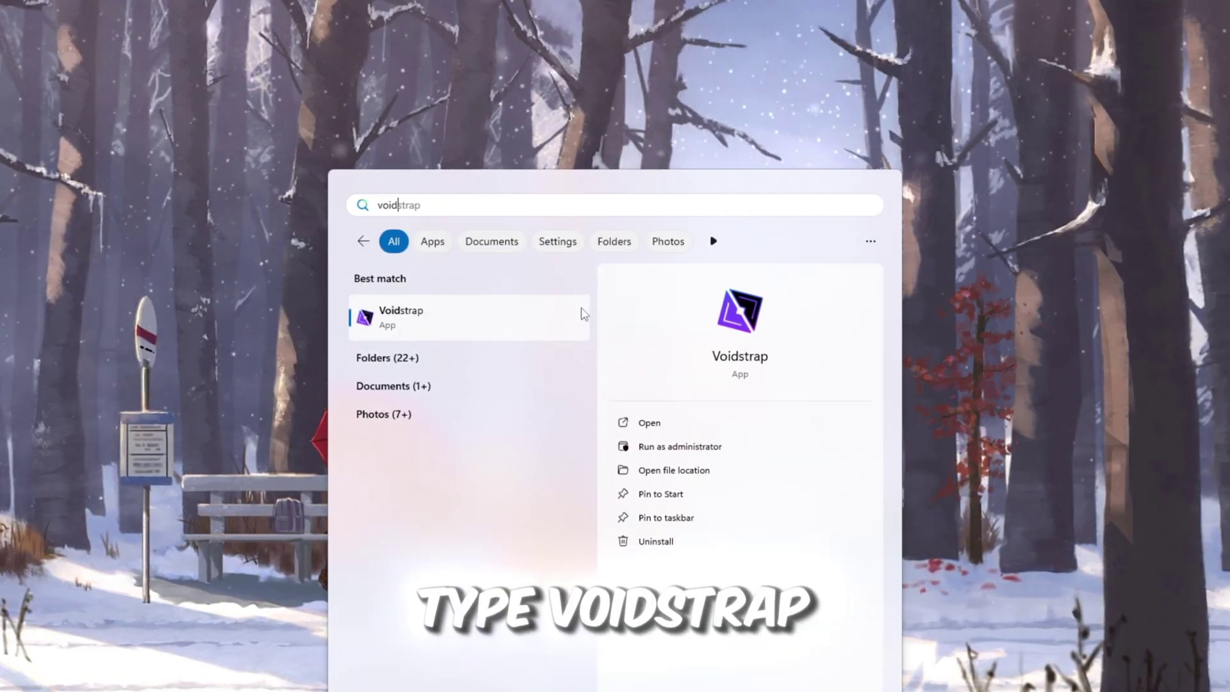
Step: Launch Voidstrap from the search results and view its Integrations page
{"action": "left_click", "coordinate": [698, 424]}
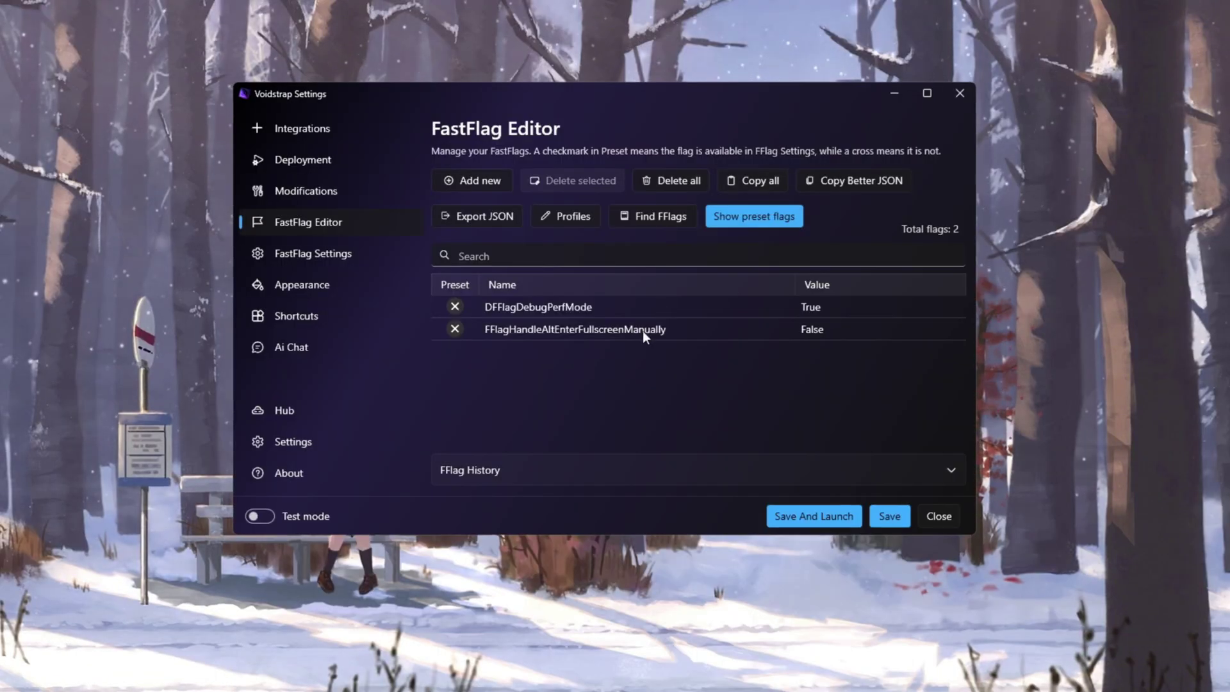
{"action": "left_click", "coordinate": [304, 127]}
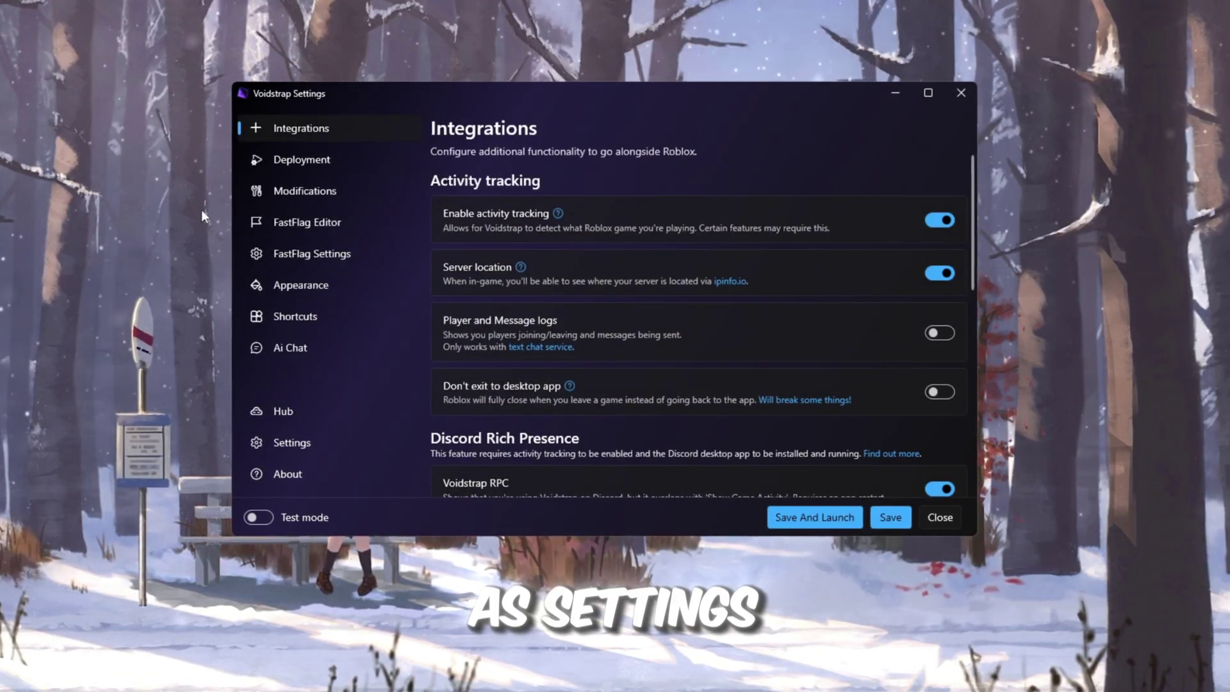
{"action": "scroll", "coordinate": [647, 305], "scroll_direction": "down", "scroll_amount": 7}
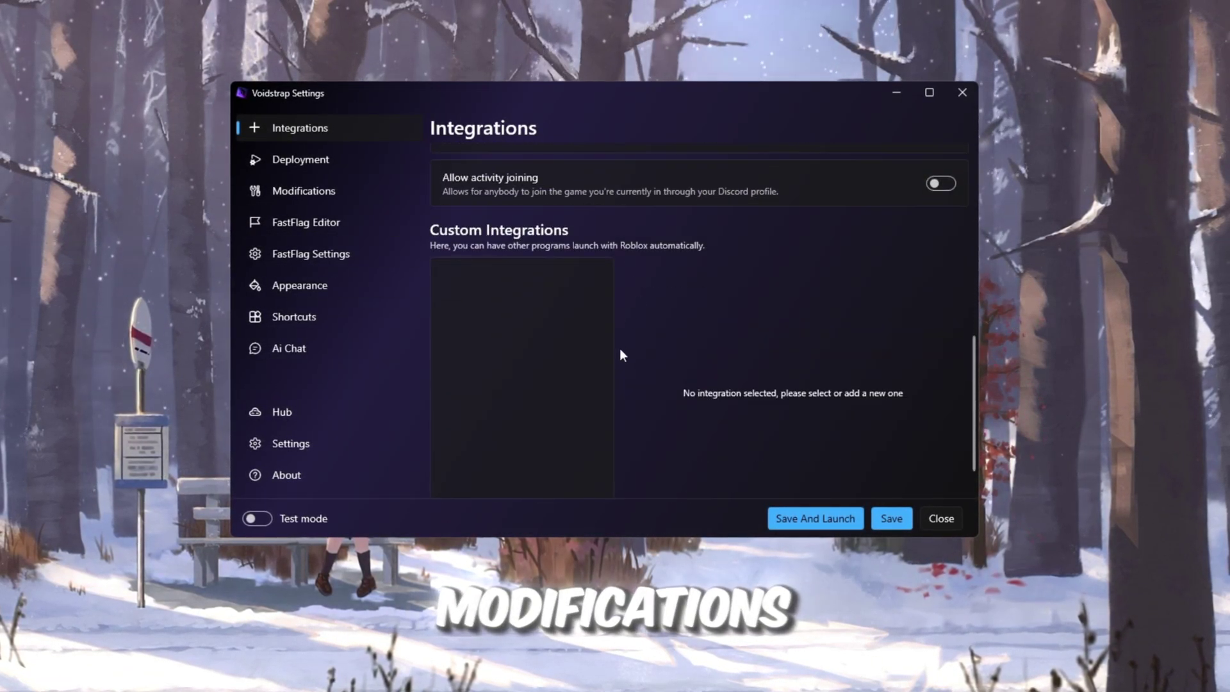
{"action": "scroll", "coordinate": [615, 375], "scroll_direction": "up", "scroll_amount": 7}
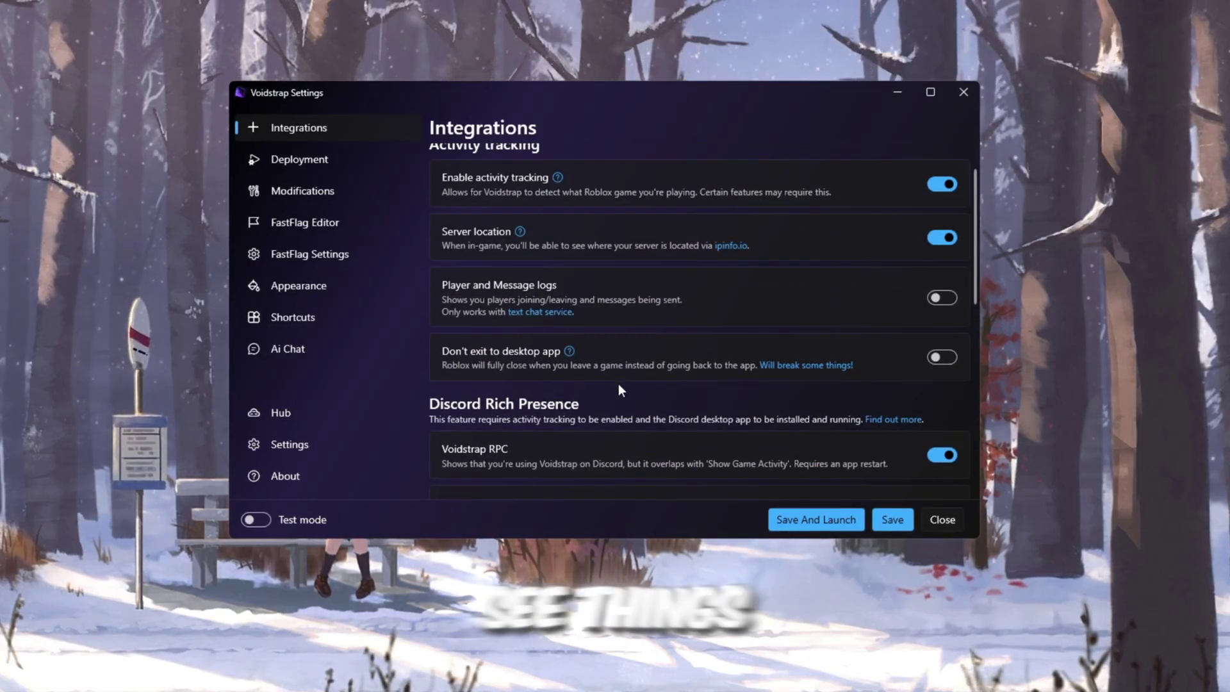
Step: Leave Player and Message logs switched off and switch to the Deployment settings
{"action": "left_click", "coordinate": [947, 298]}
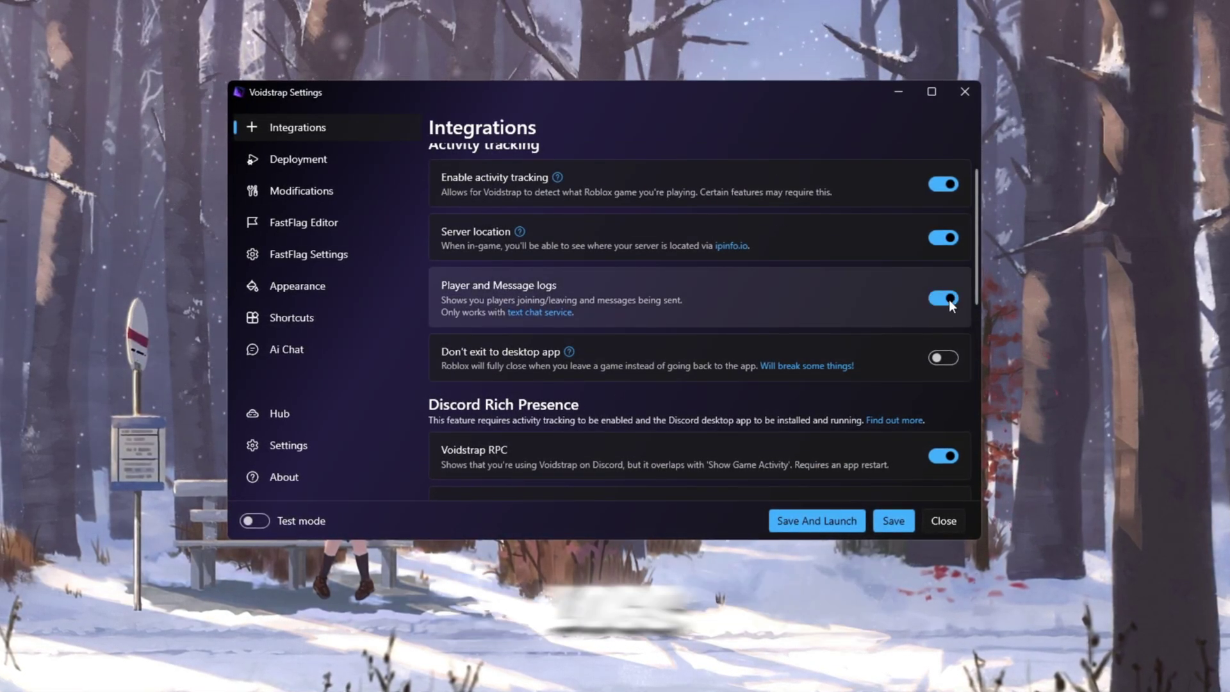
{"action": "left_click", "coordinate": [947, 301]}
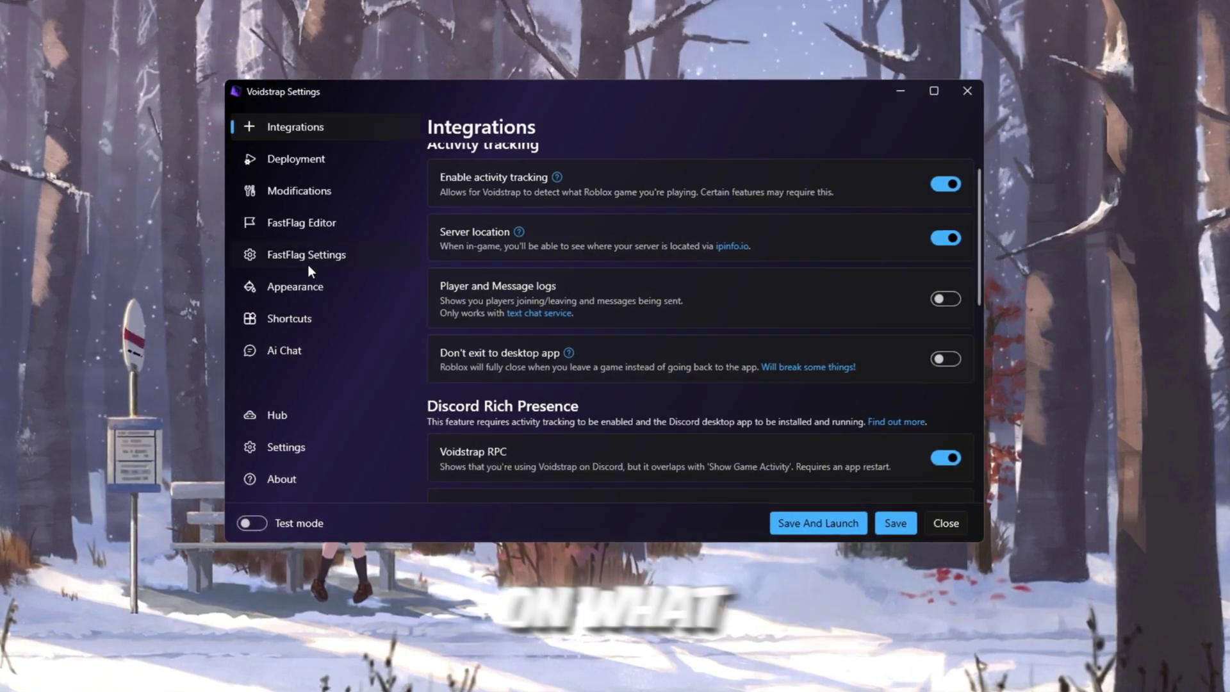
{"action": "left_click", "coordinate": [298, 159]}
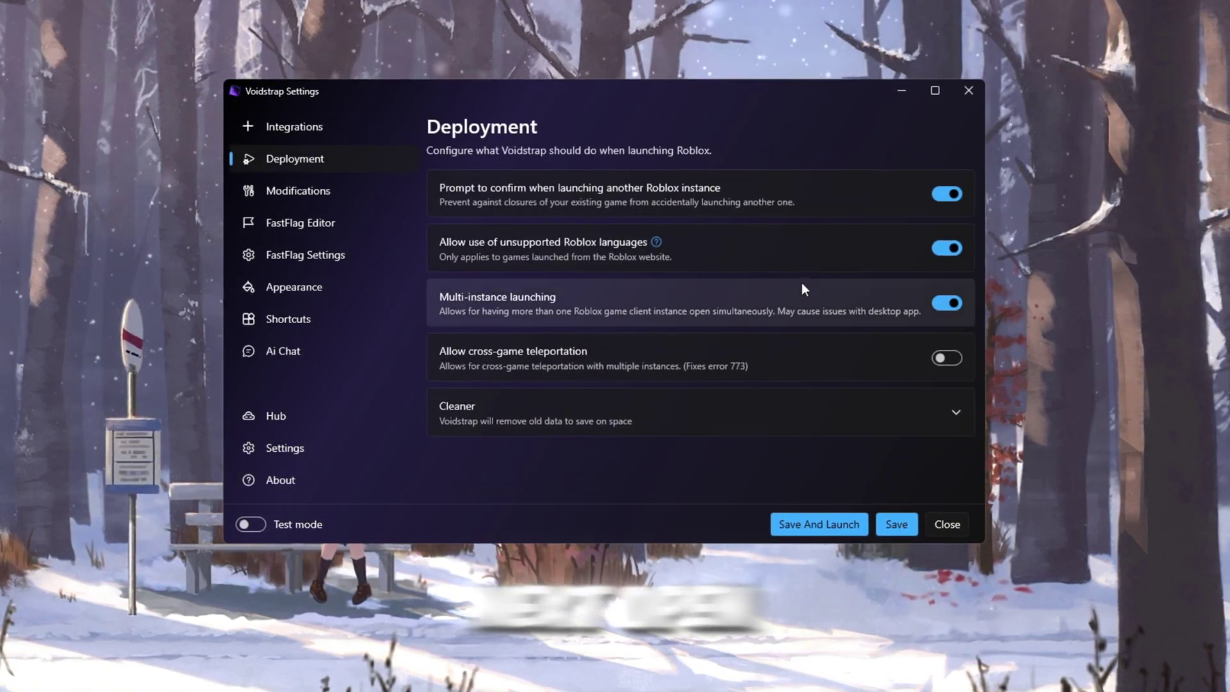
Step: Keep cross-game teleportation off, look through Modifications, and open the FastFlag Editor
{"action": "left_click", "coordinate": [952, 360]}
{"action": "left_click", "coordinate": [952, 360]}
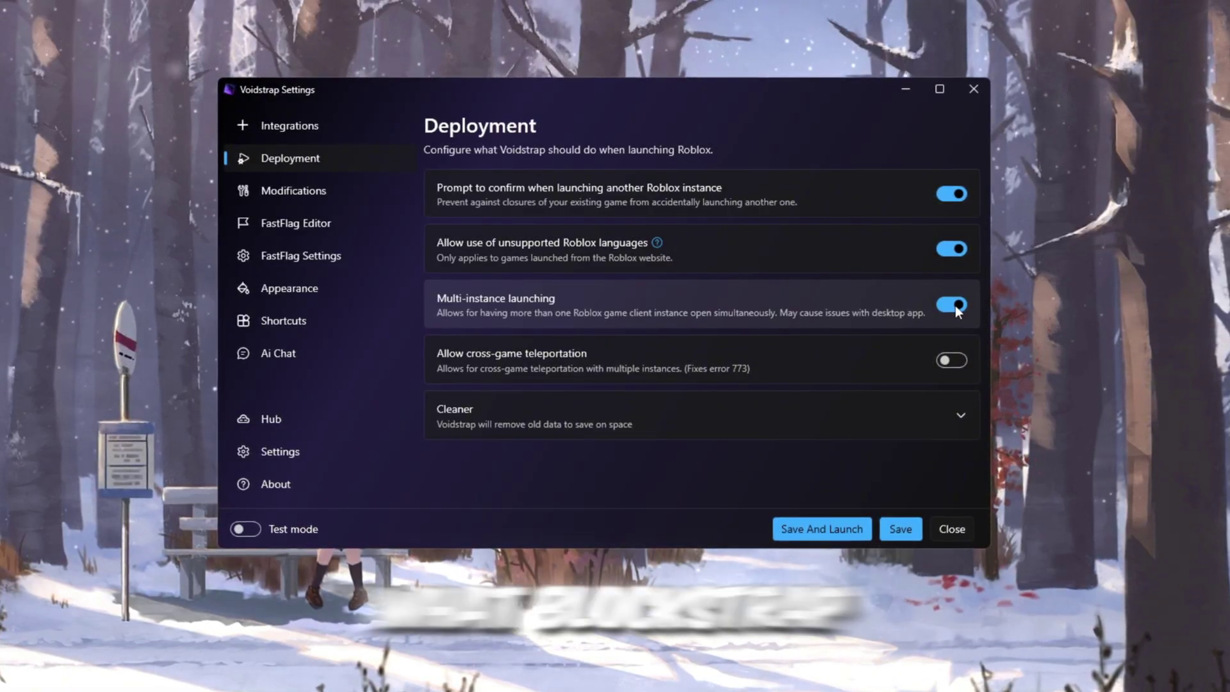
{"action": "left_click", "coordinate": [321, 191]}
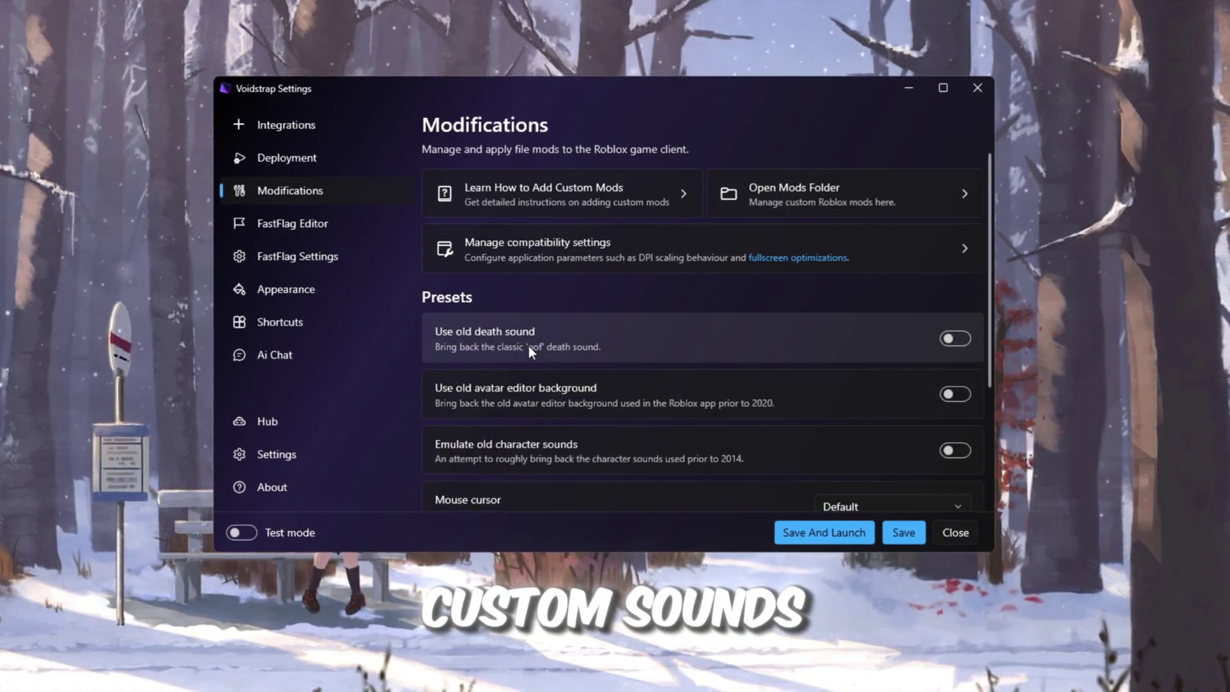
{"action": "scroll", "coordinate": [529, 345], "scroll_direction": "down", "scroll_amount": 1}
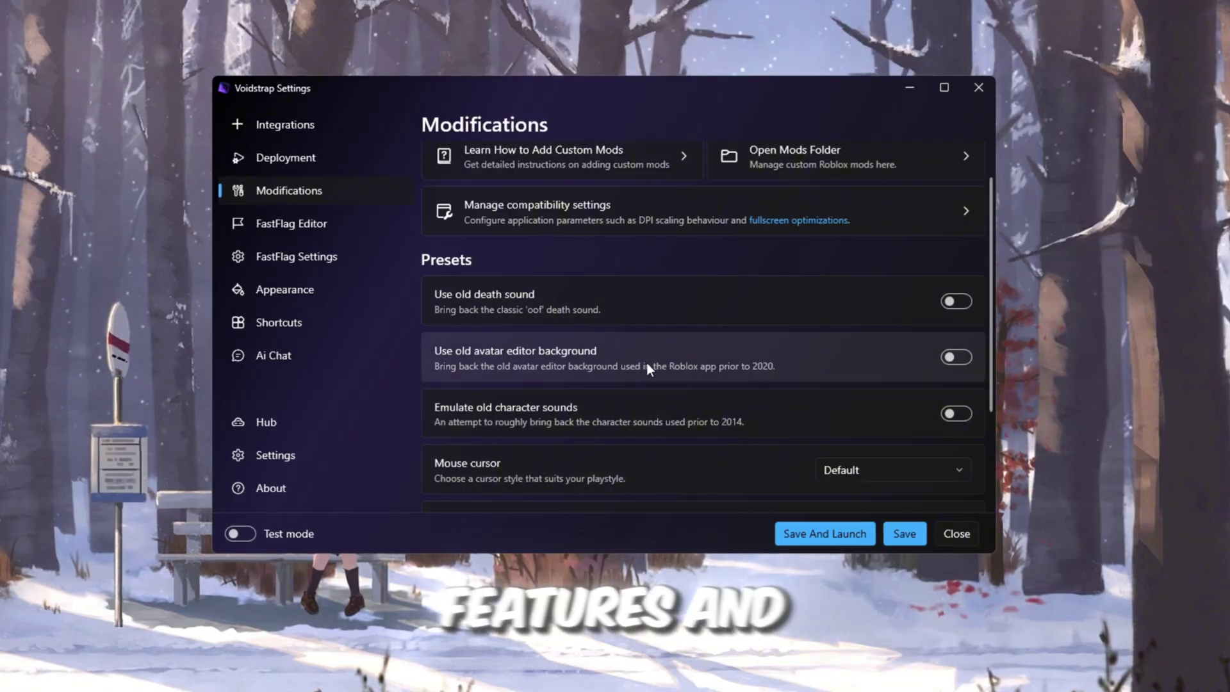
{"action": "scroll", "coordinate": [647, 363], "scroll_direction": "down", "scroll_amount": 2}
{"action": "left_click", "coordinate": [290, 221]}
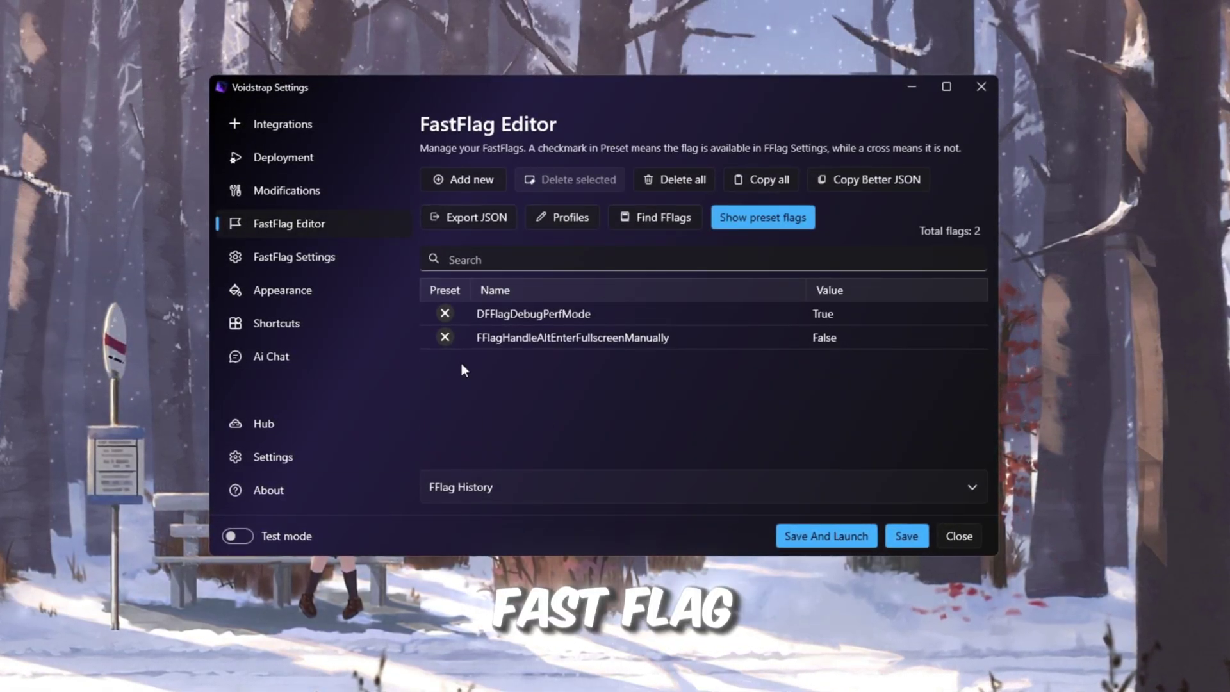
{"action": "left_click", "coordinate": [561, 323]}
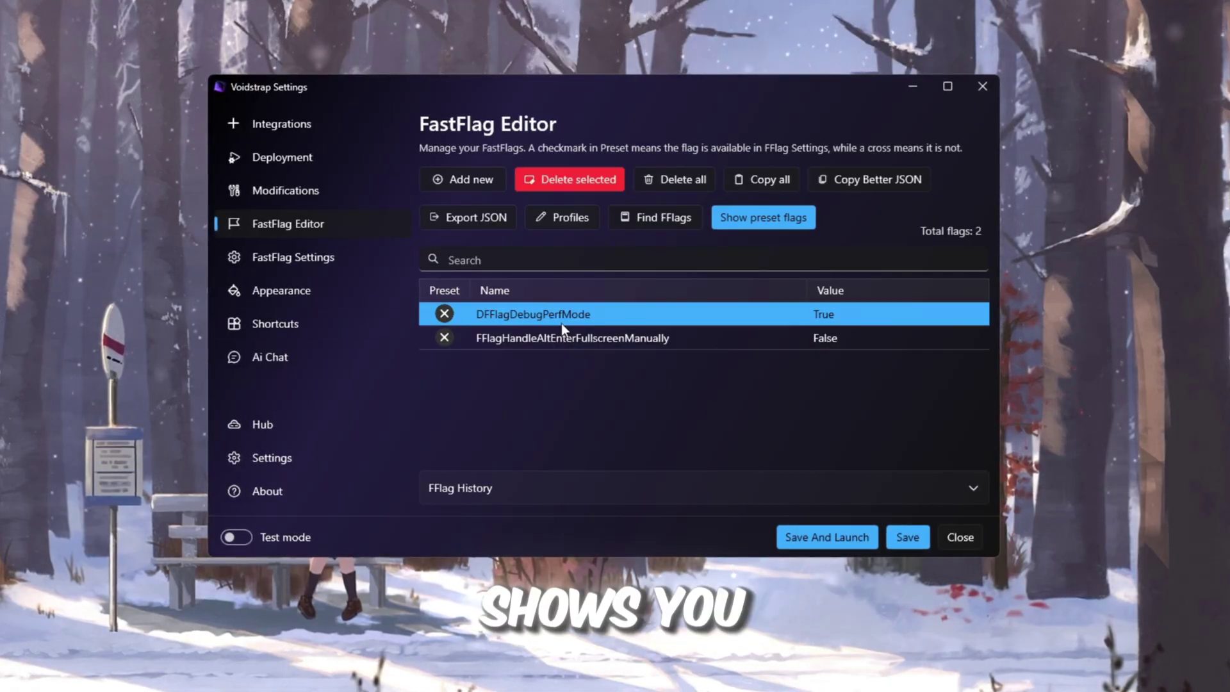
{"action": "left_click", "coordinate": [555, 337]}
{"action": "left_click", "coordinate": [509, 318]}
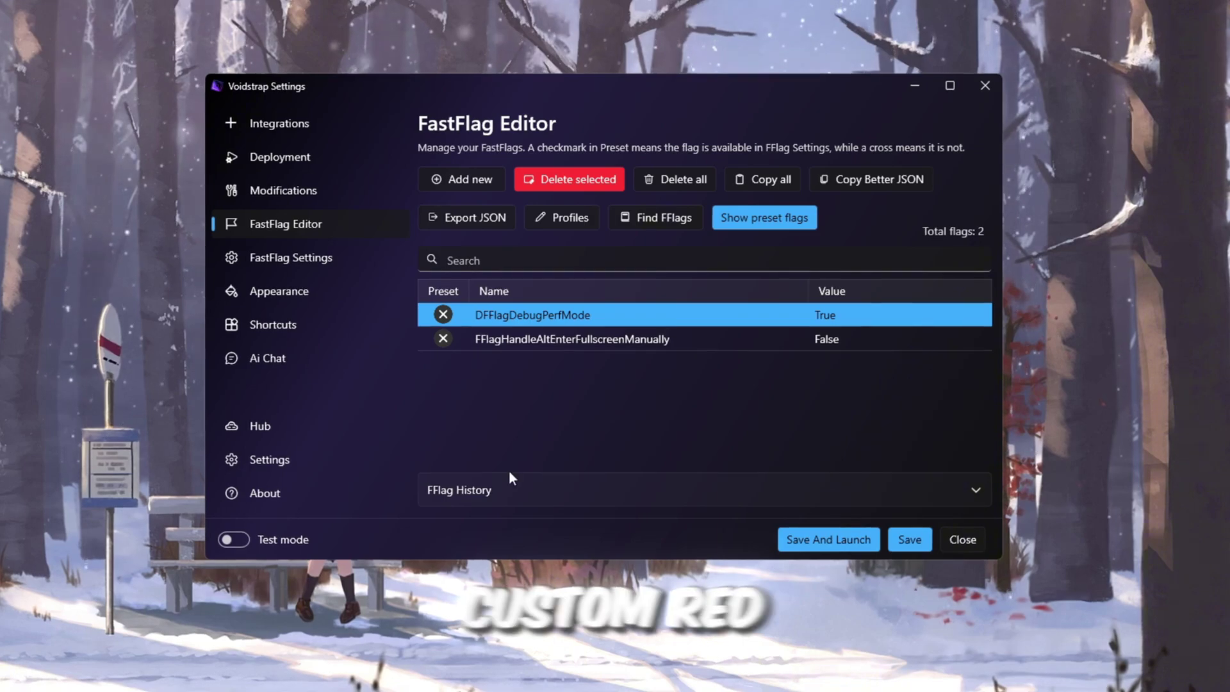
{"action": "left_click", "coordinate": [640, 340]}
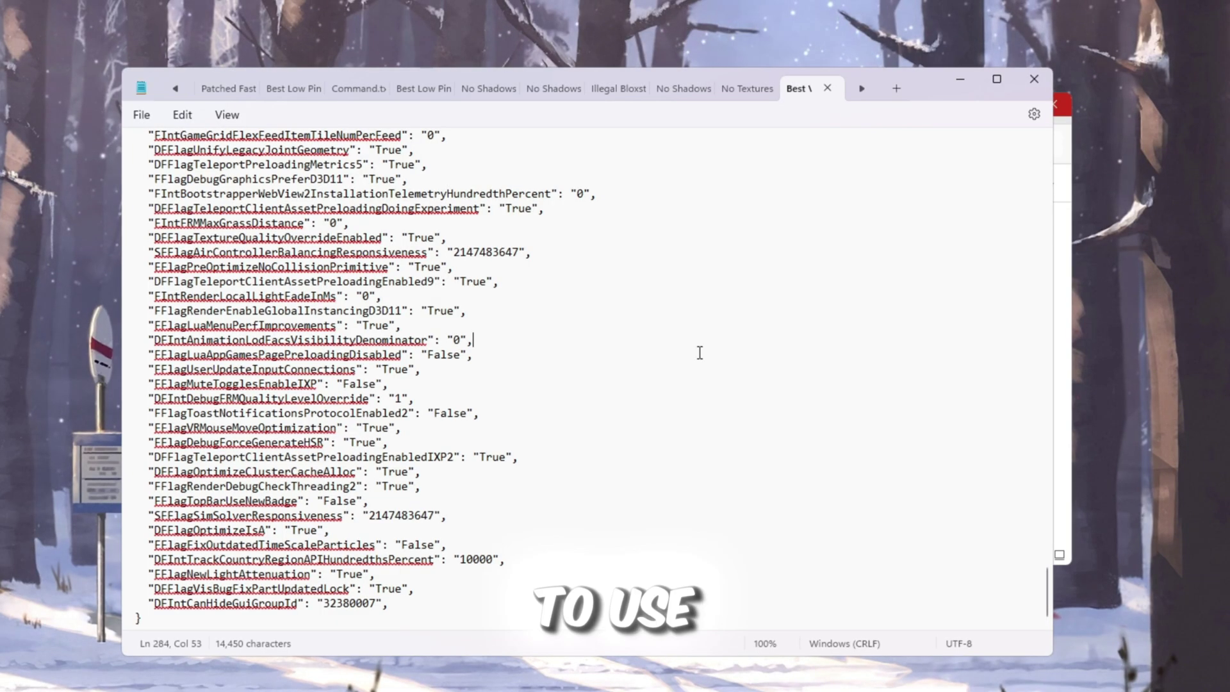
Step: Copy the entire FastFlags JSON text from Notepad
{"action": "key", "text": "ctrl+a"}
{"action": "right_click", "coordinate": [196, 203]}
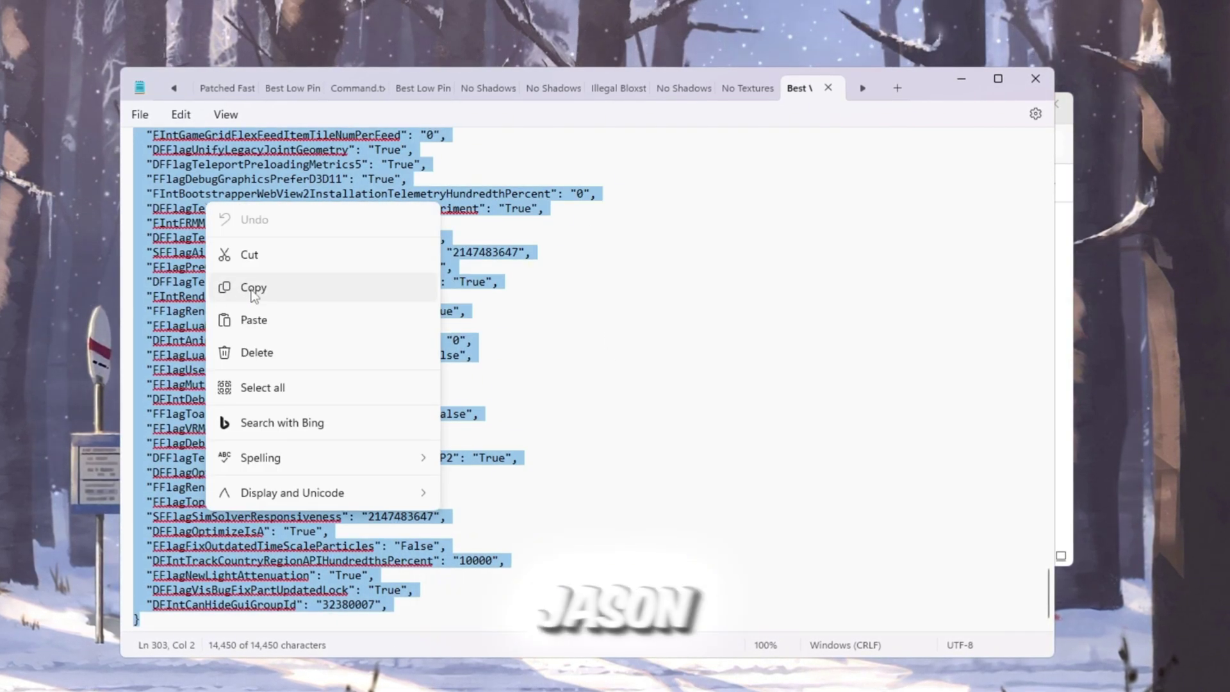
{"action": "left_click", "coordinate": [250, 289]}
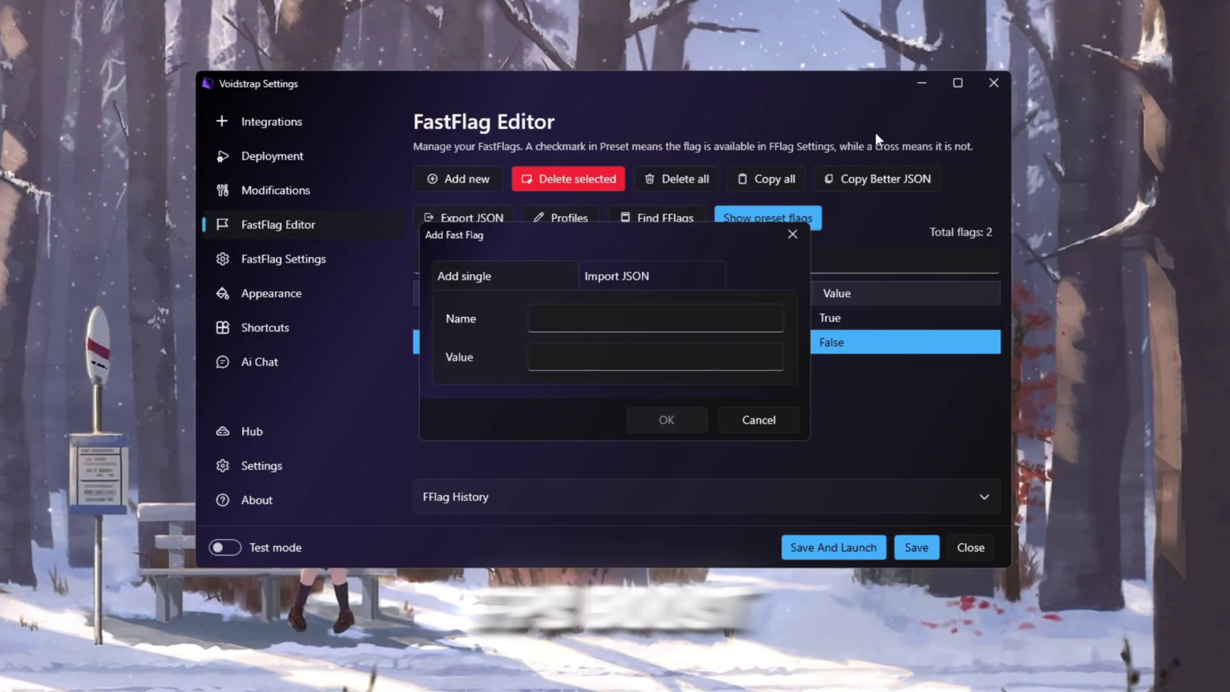
Step: Import the JSON into Voidstrap's FastFlag Editor, overwrite conflicts, and save the 226 flags
{"action": "left_click", "coordinate": [616, 276]}
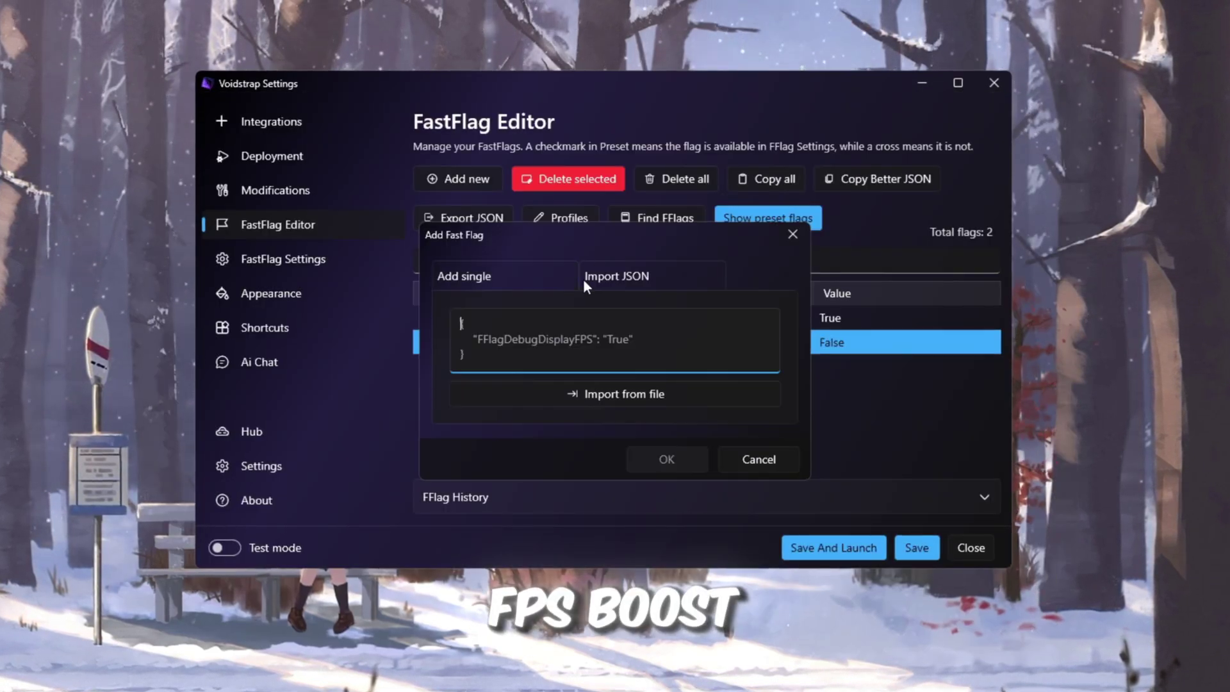
{"action": "key", "text": "ctrl+v"}
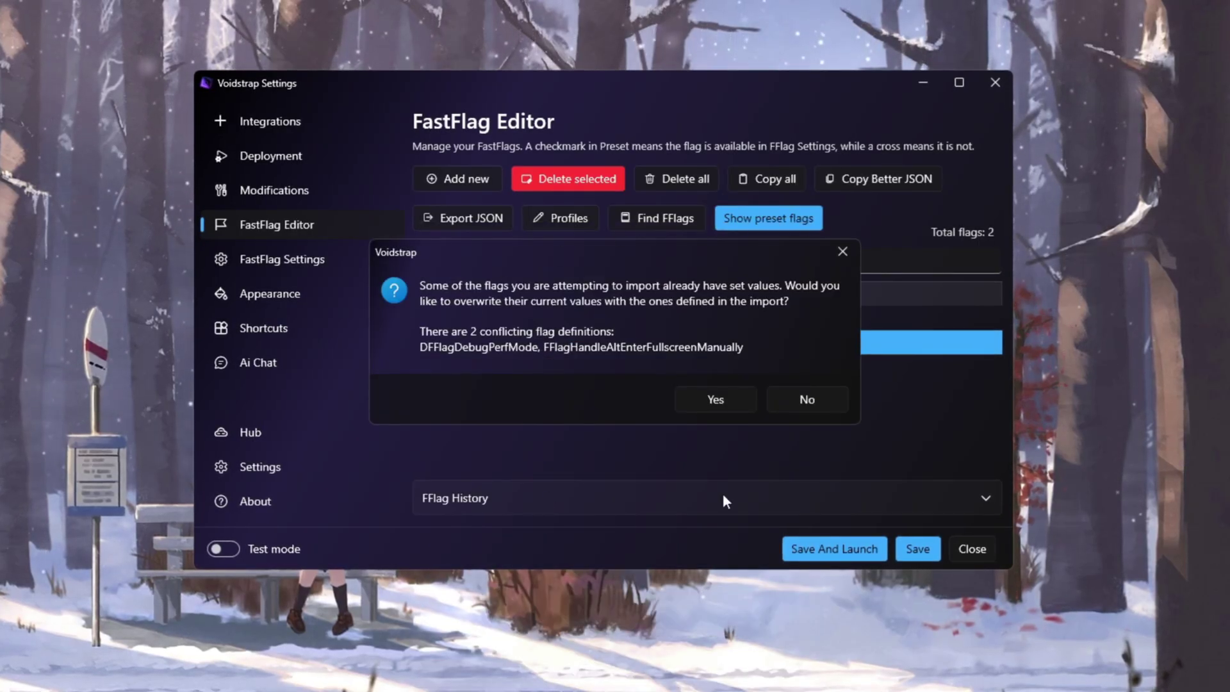
{"action": "left_click", "coordinate": [716, 401]}
{"action": "left_click", "coordinate": [918, 549]}
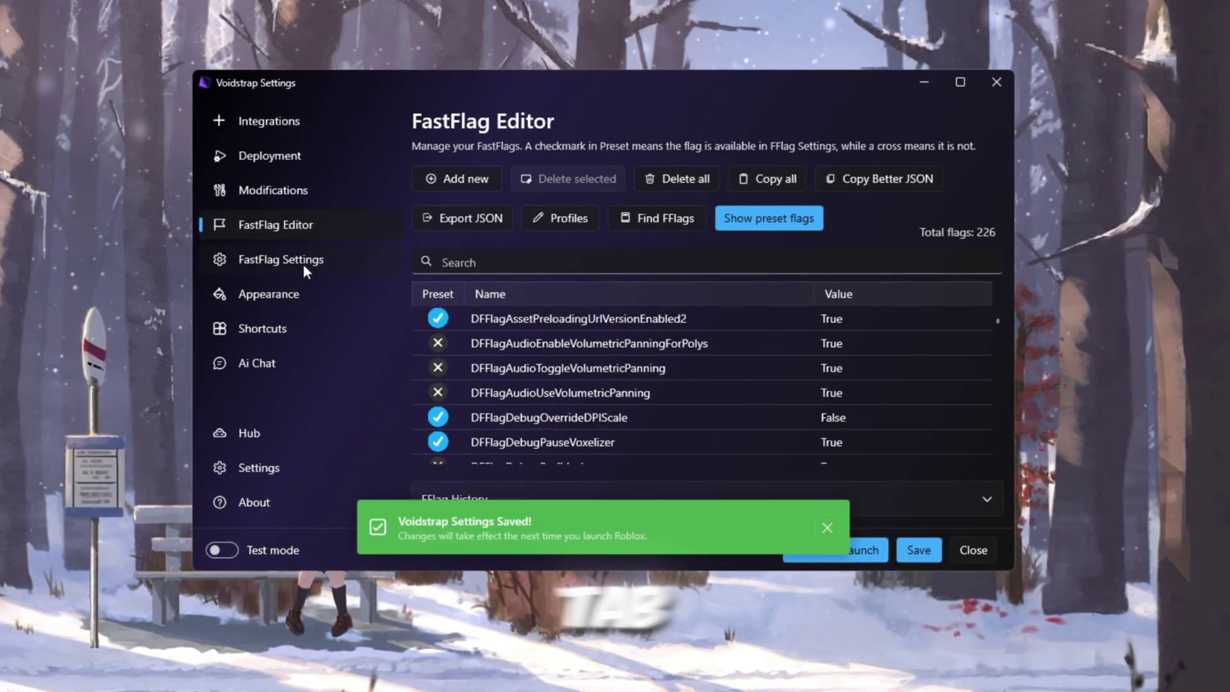
{"action": "left_click", "coordinate": [302, 260]}
{"action": "scroll", "coordinate": [644, 282], "scroll_direction": "down", "scroll_amount": 5}
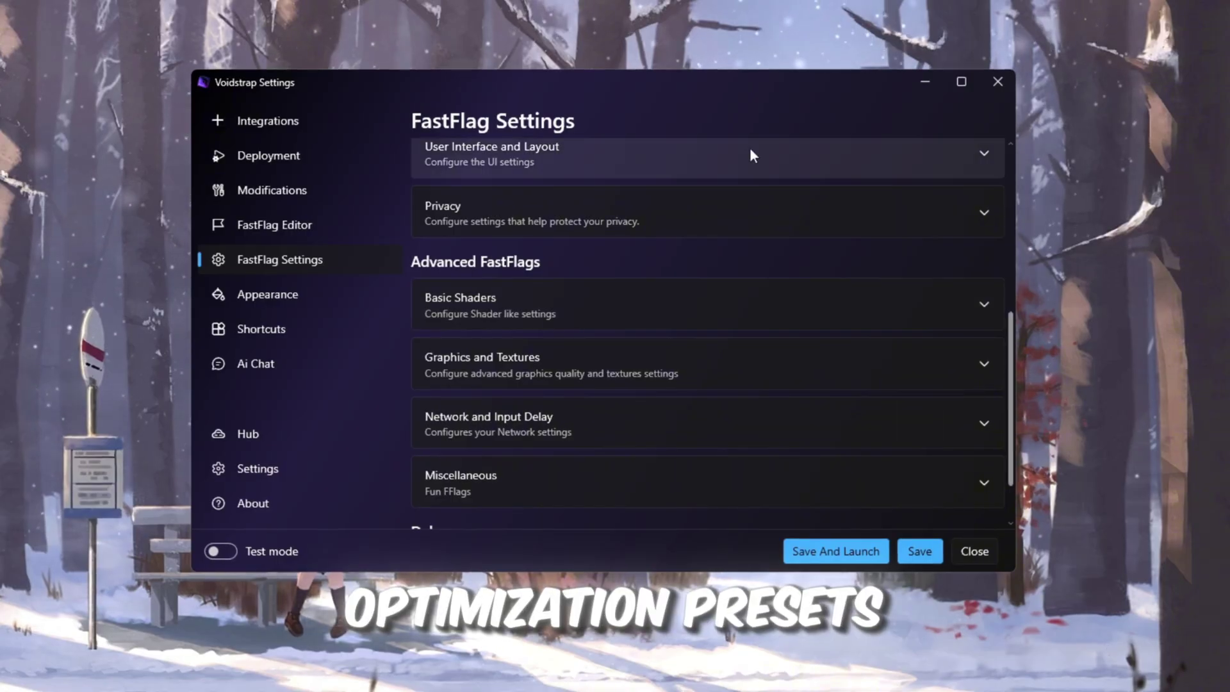
{"action": "scroll", "coordinate": [725, 364], "scroll_direction": "up", "scroll_amount": 3}
{"action": "scroll", "coordinate": [725, 360], "scroll_direction": "up", "scroll_amount": 2}
{"action": "scroll", "coordinate": [725, 361], "scroll_direction": "down", "scroll_amount": 1}
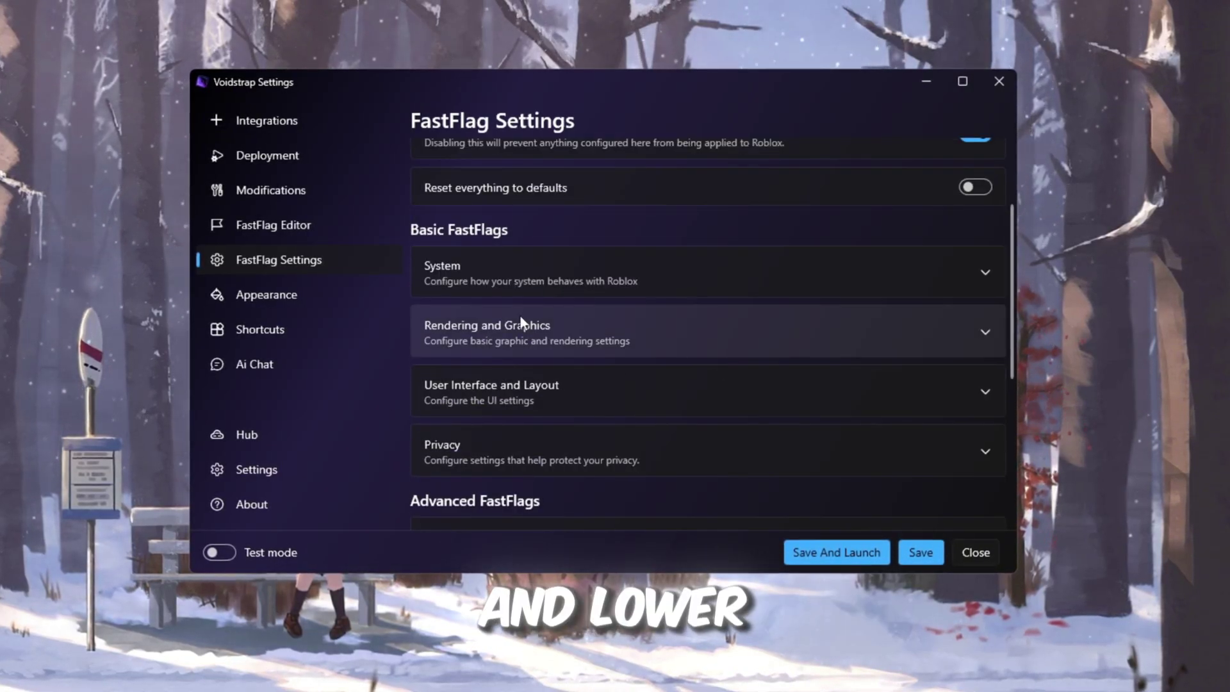
{"action": "left_click", "coordinate": [316, 300]}
{"action": "left_click", "coordinate": [314, 328]}
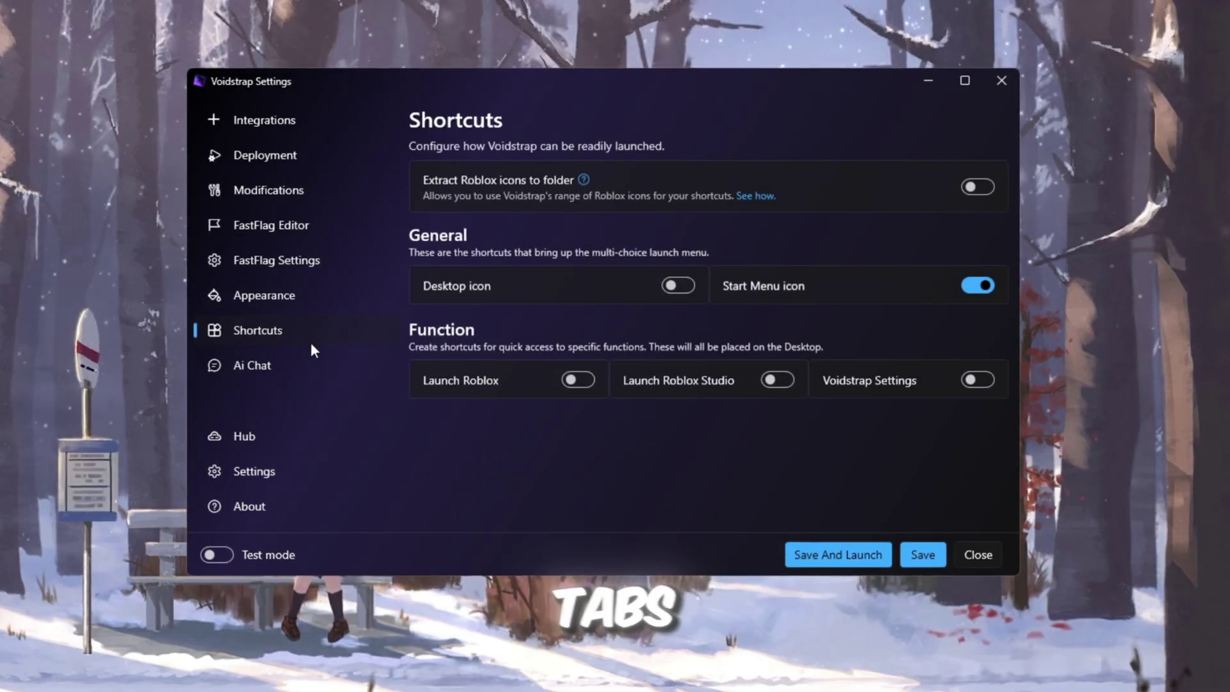
{"action": "left_click", "coordinate": [308, 299]}
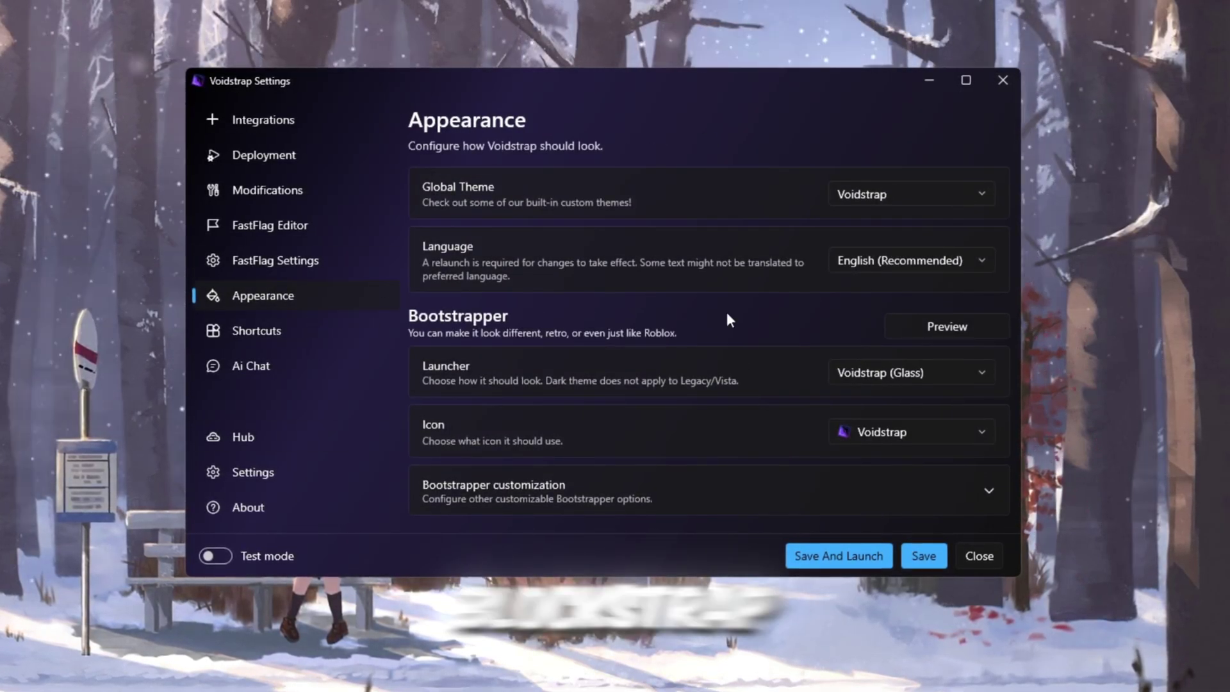
{"action": "left_click", "coordinate": [277, 359]}
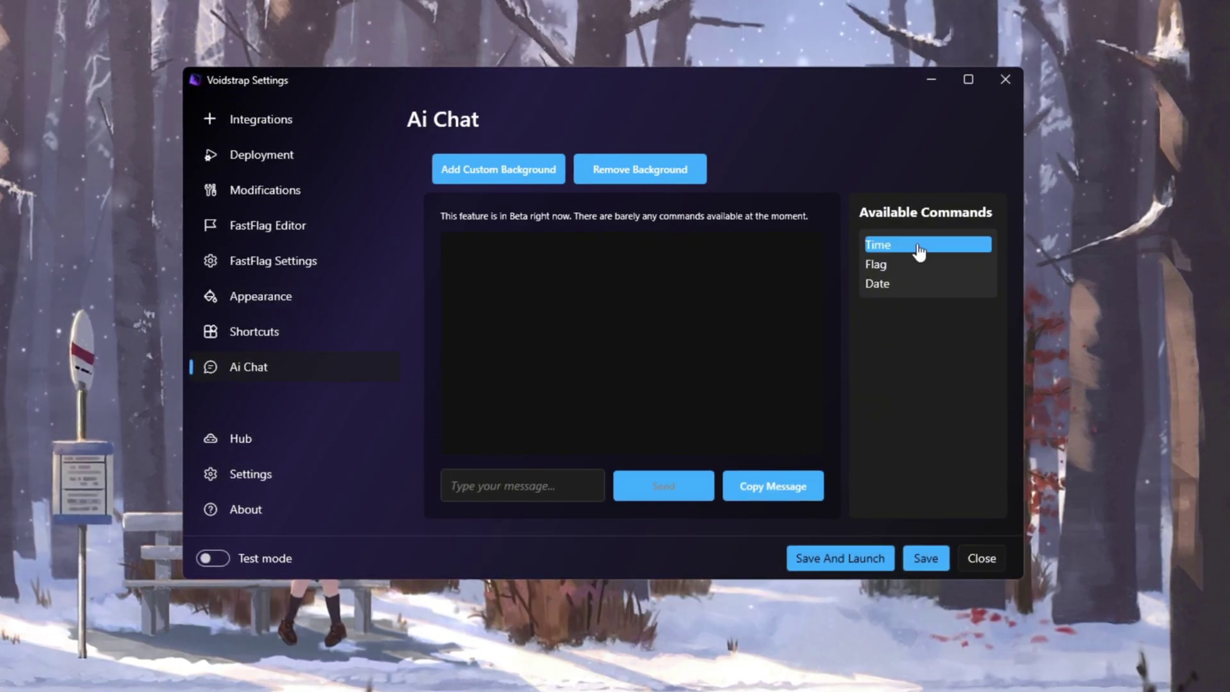
{"action": "left_click", "coordinate": [288, 267]}
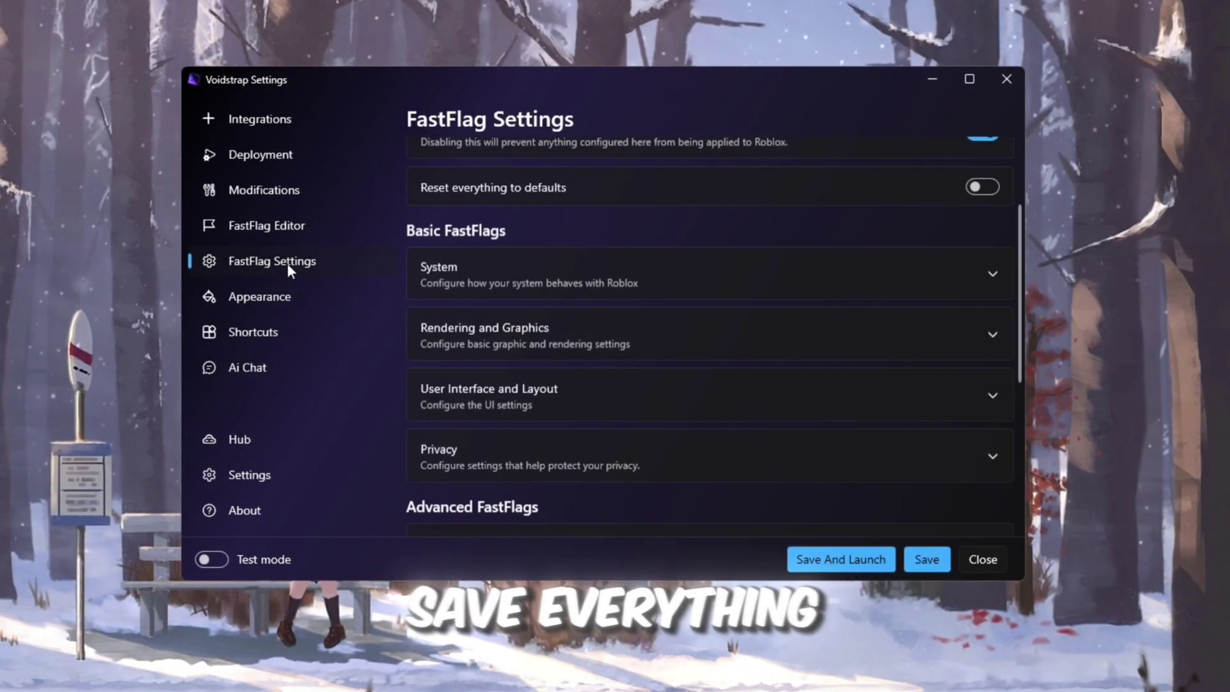
{"action": "left_click", "coordinate": [291, 228]}
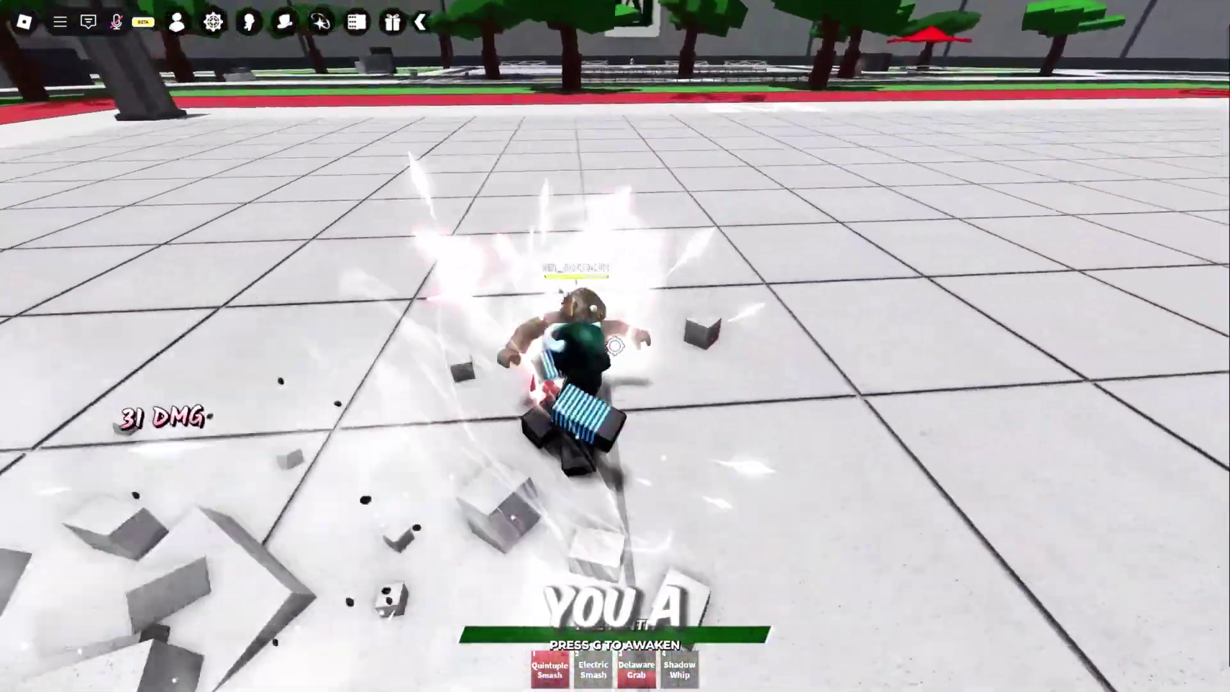
Step: Attack in the Roblox game with the imported FastFlags active
{"action": "left_click", "coordinate": [615, 346]}
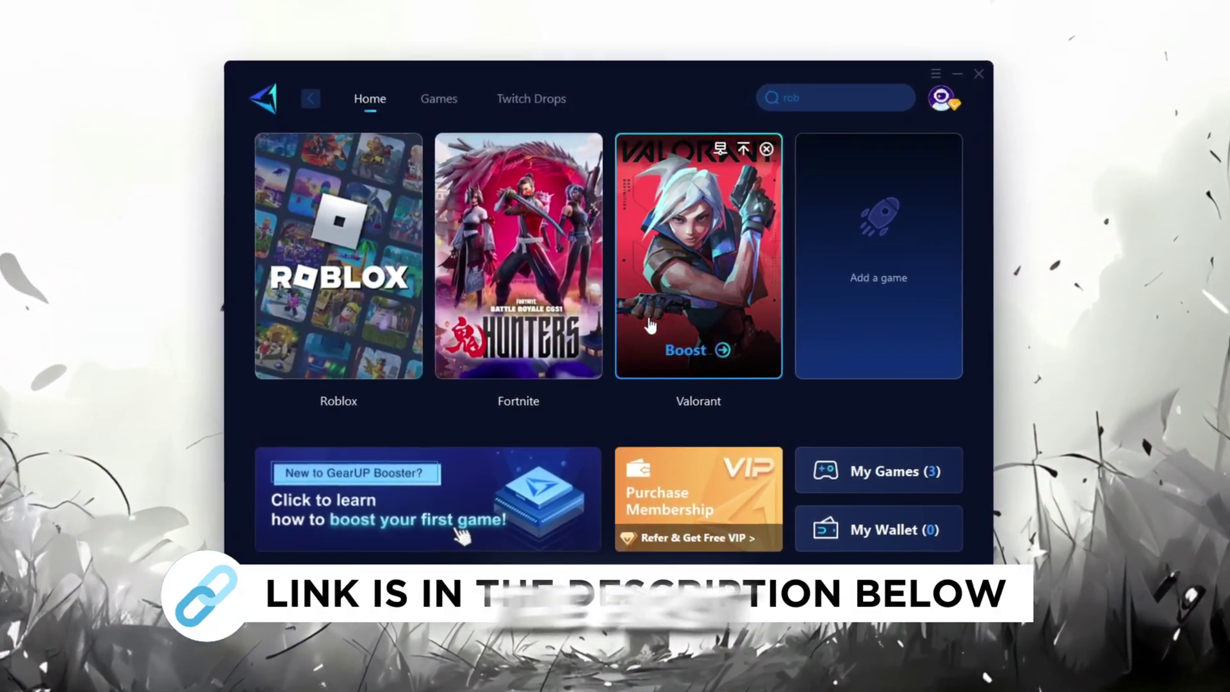
Step: Check the GearUP account profile, then return Home with Roblox, Fortnite and Valorant listed
{"action": "left_click", "coordinate": [961, 102]}
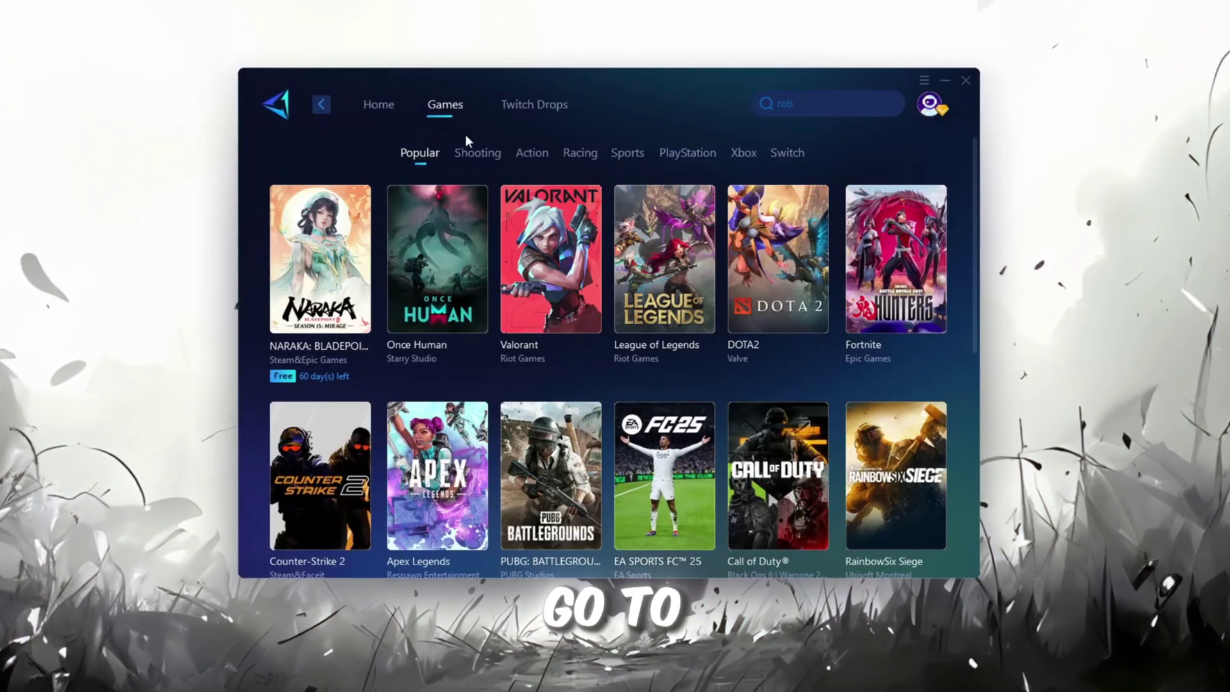
{"action": "scroll", "coordinate": [595, 332], "scroll_direction": "down", "scroll_amount": 6}
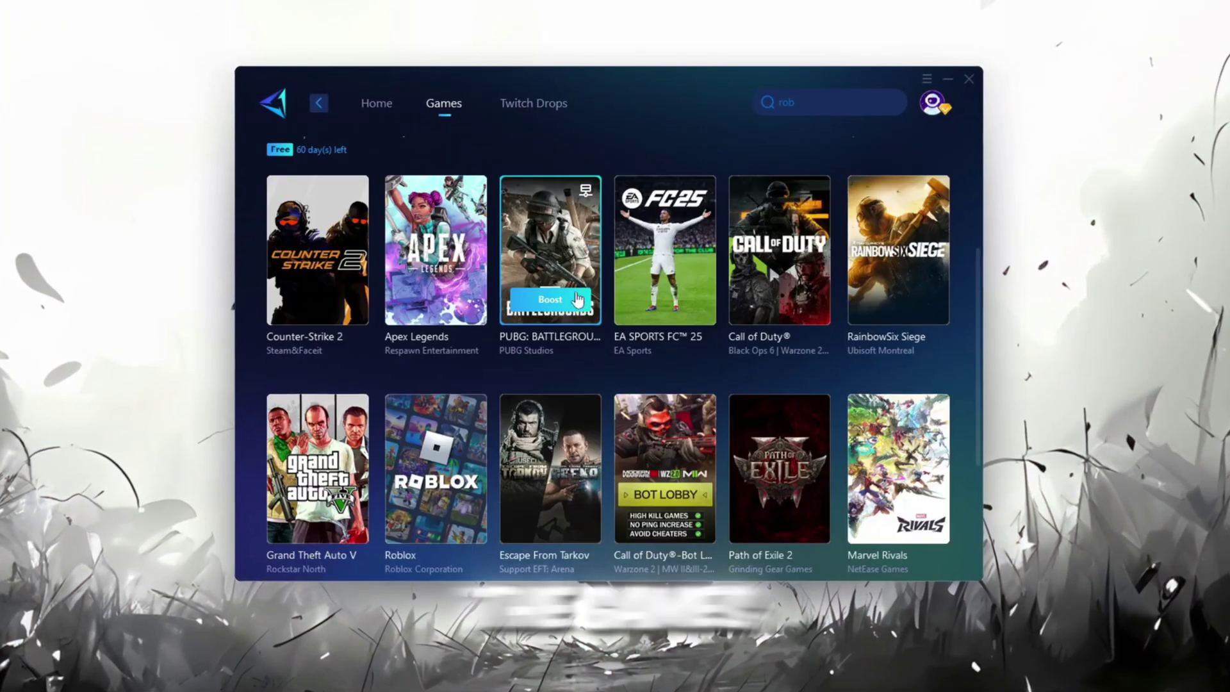
{"action": "scroll", "coordinate": [633, 287], "scroll_direction": "up", "scroll_amount": 6}
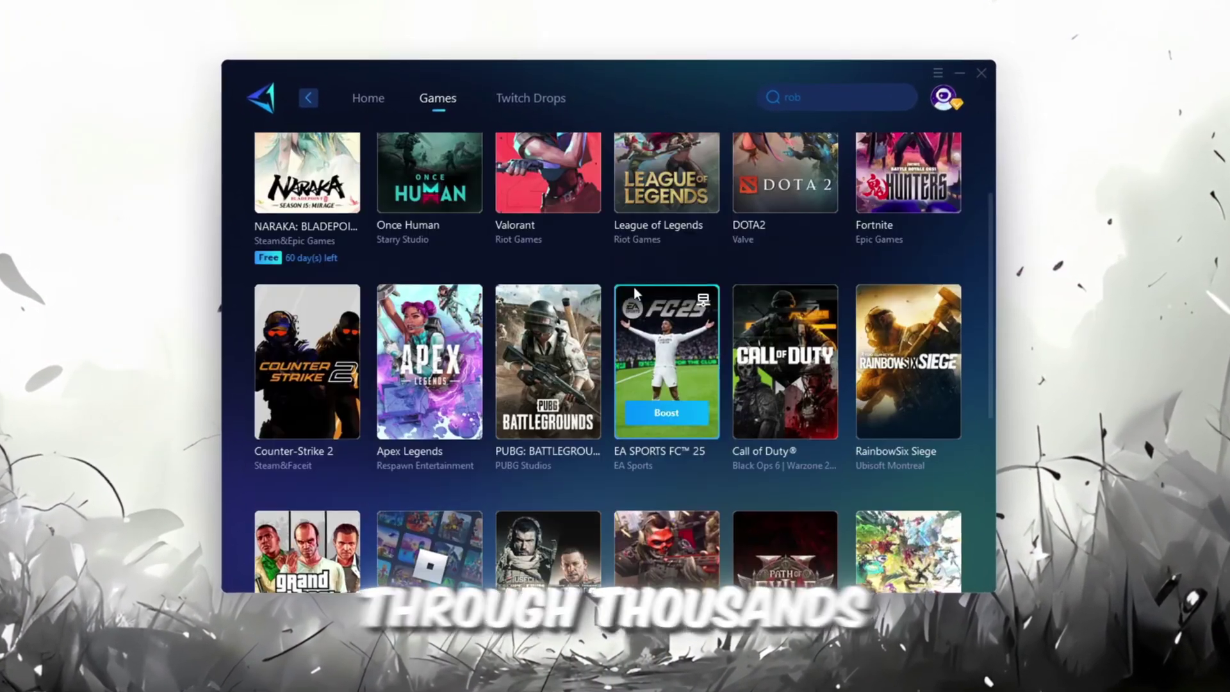
{"action": "left_click", "coordinate": [358, 96]}
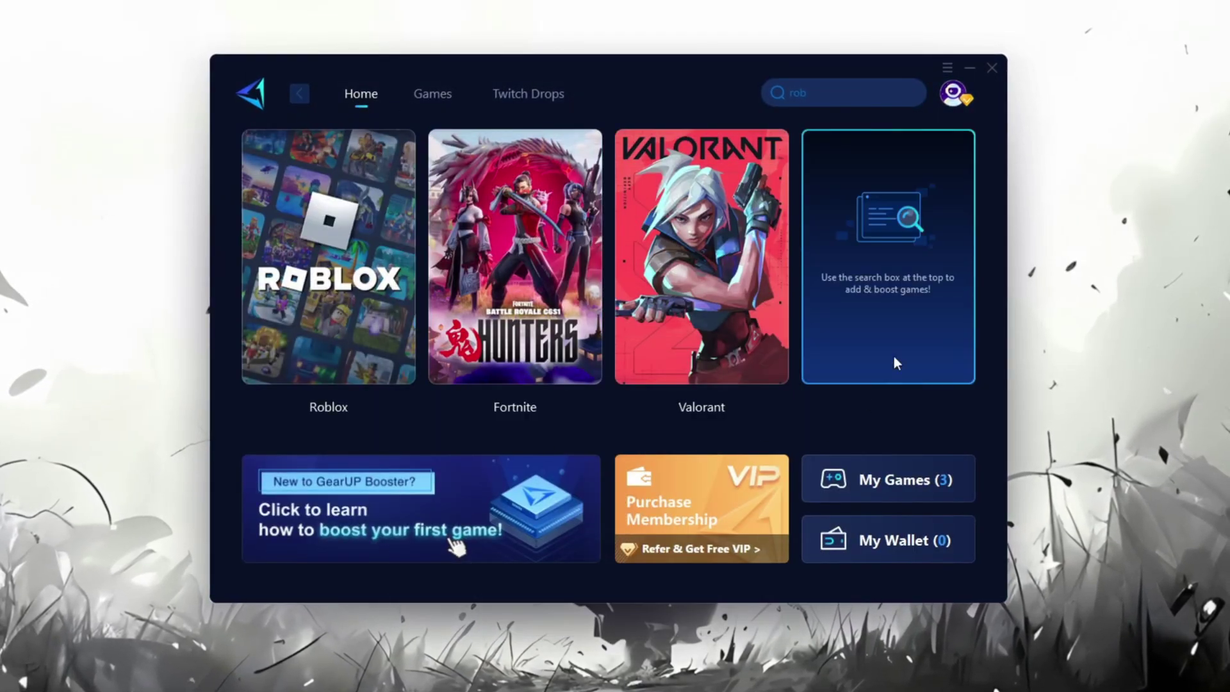
{"action": "mouse_move", "coordinate": [457, 316]}
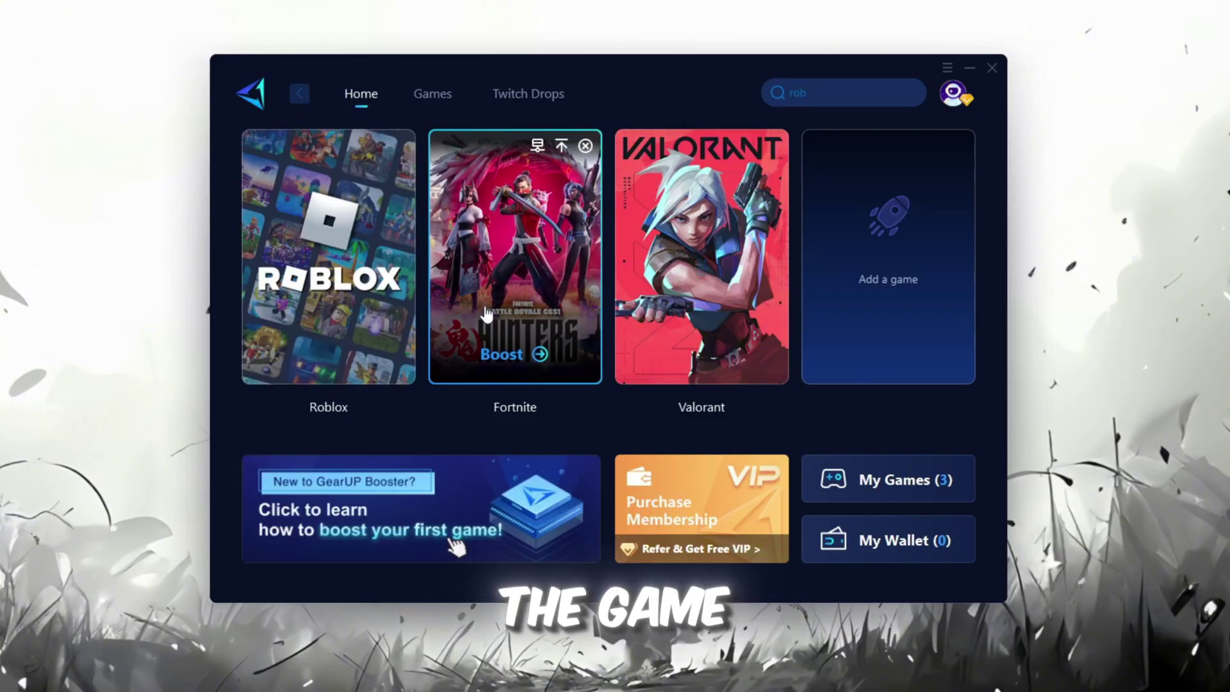
{"action": "mouse_move", "coordinate": [331, 216]}
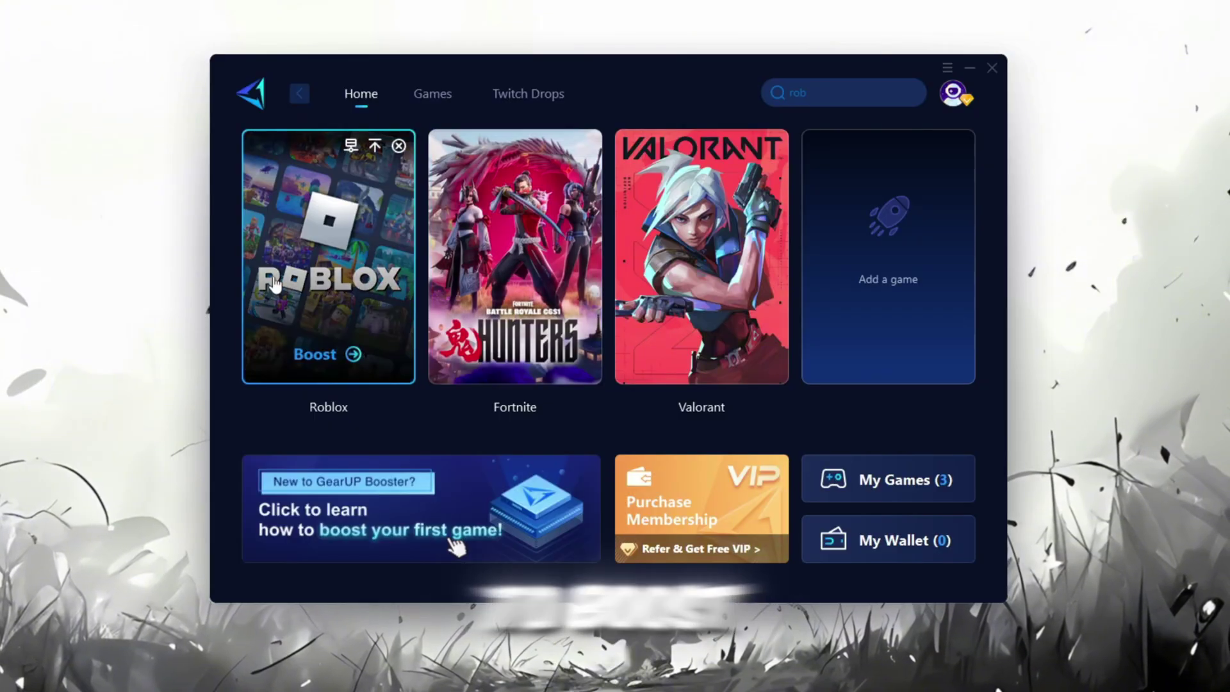
Step: Start boosting Roblox, reviewing server regions but keeping Auto server
{"action": "left_click", "coordinate": [325, 357]}
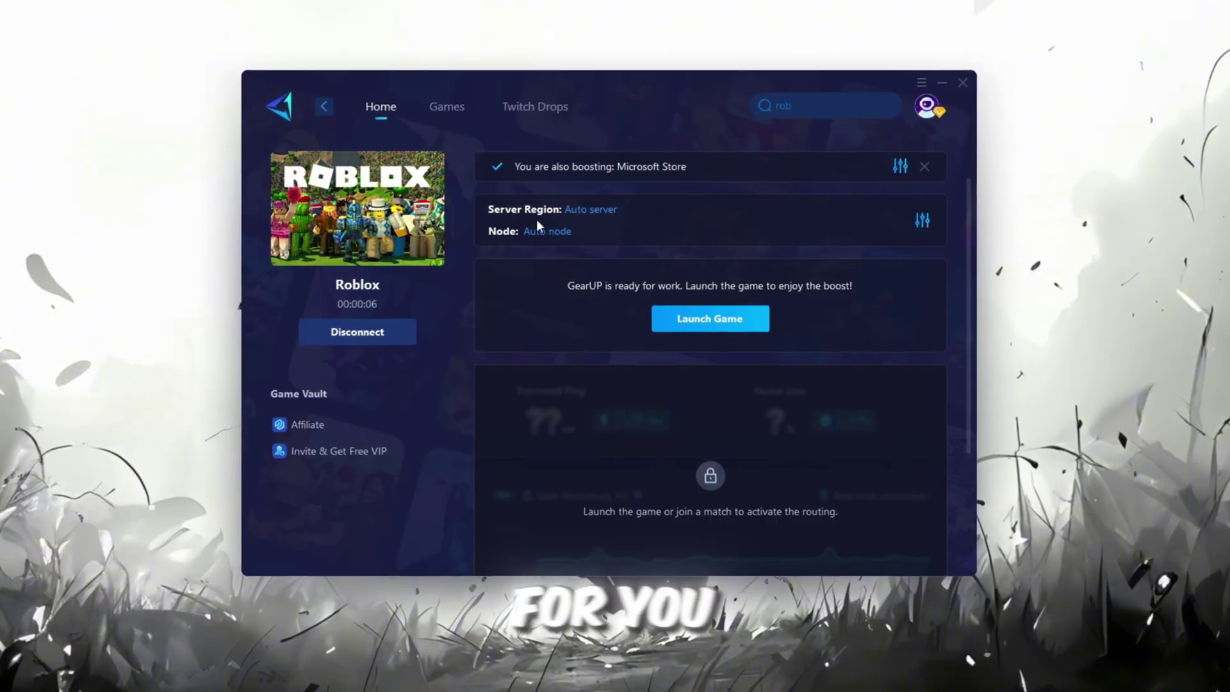
{"action": "left_click", "coordinate": [590, 209]}
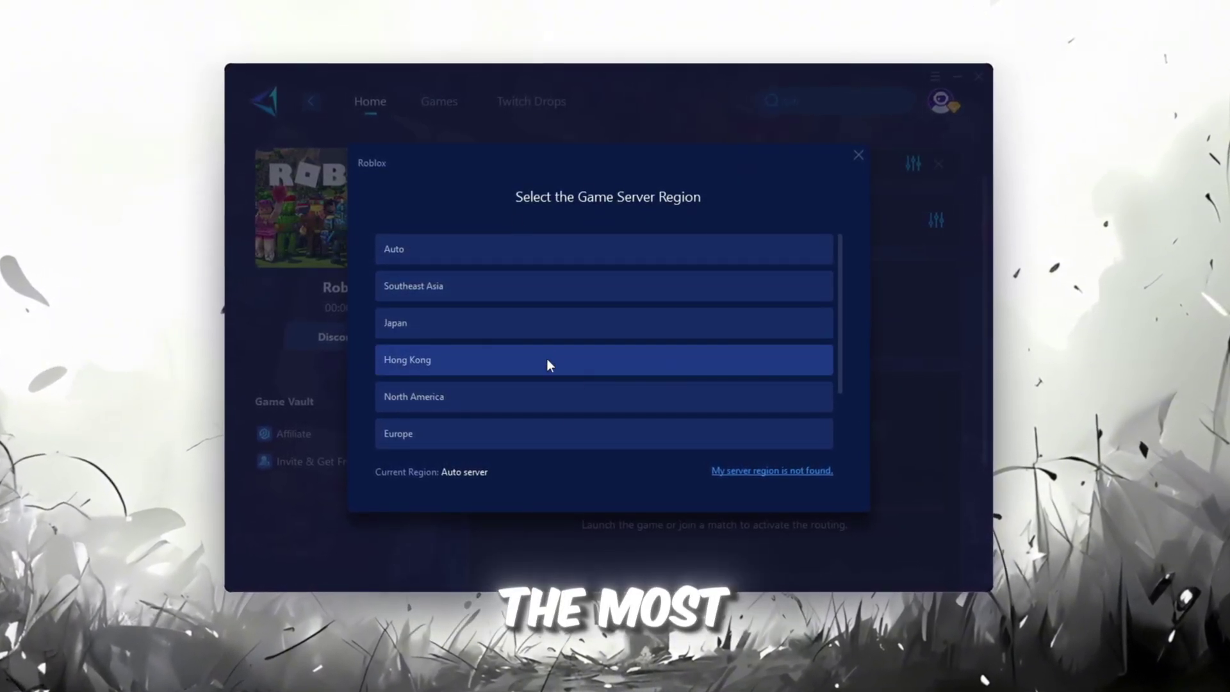
{"action": "scroll", "coordinate": [562, 282], "scroll_direction": "down", "scroll_amount": 1}
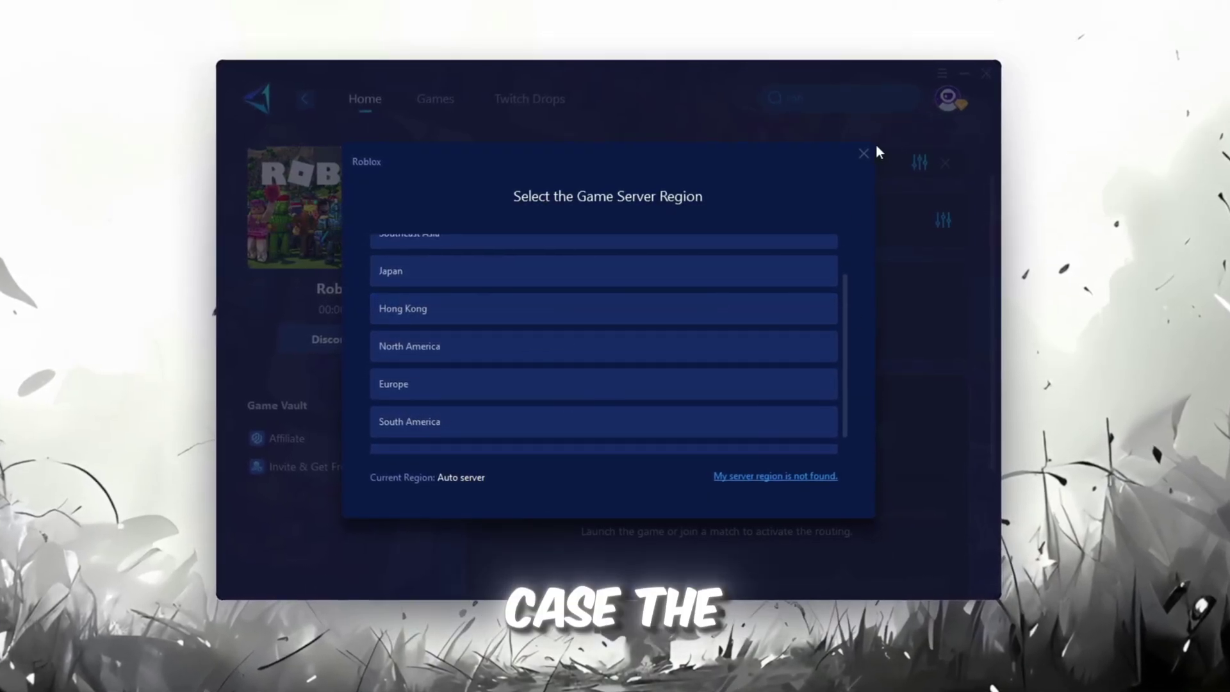
{"action": "left_click", "coordinate": [861, 154]}
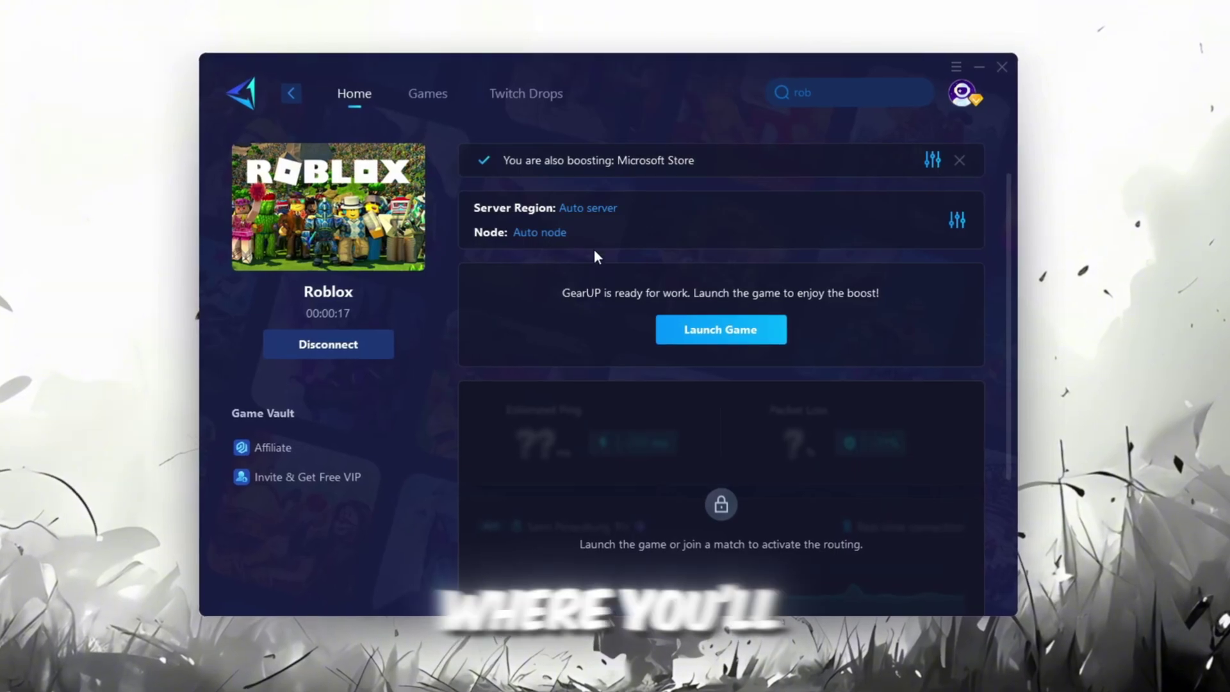
Step: Review the game server node choices and keep Auto node
{"action": "left_click", "coordinate": [539, 233]}
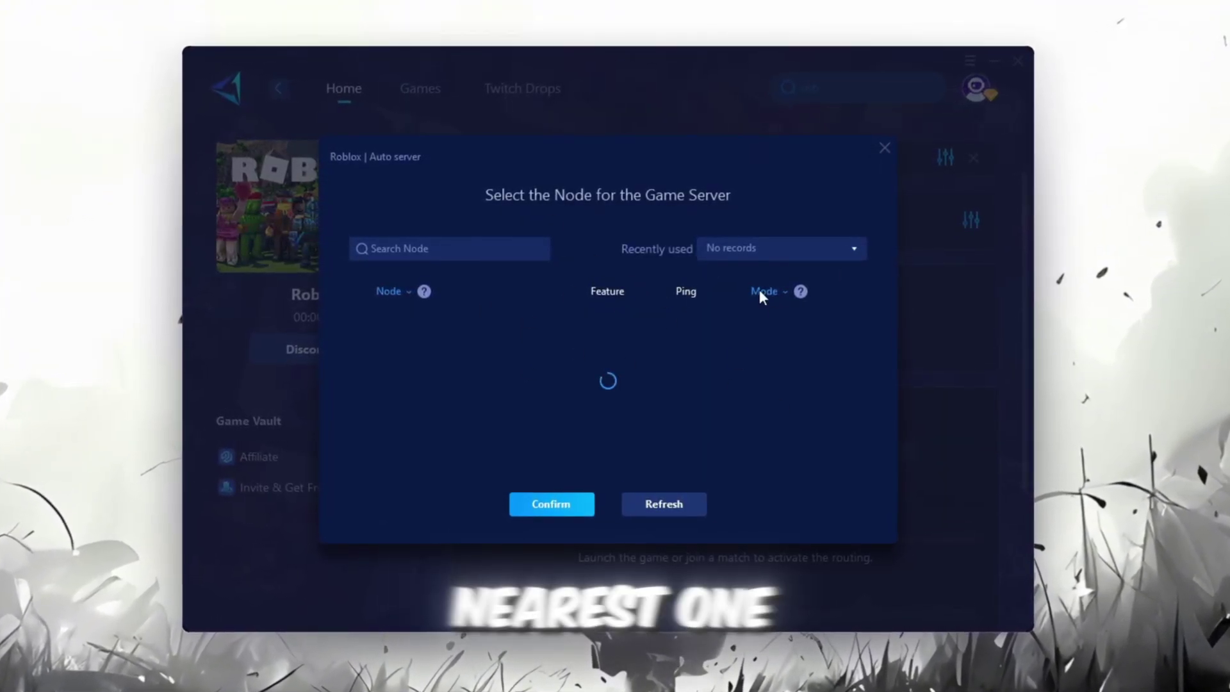
{"action": "scroll", "coordinate": [632, 380], "scroll_direction": "down", "scroll_amount": 4}
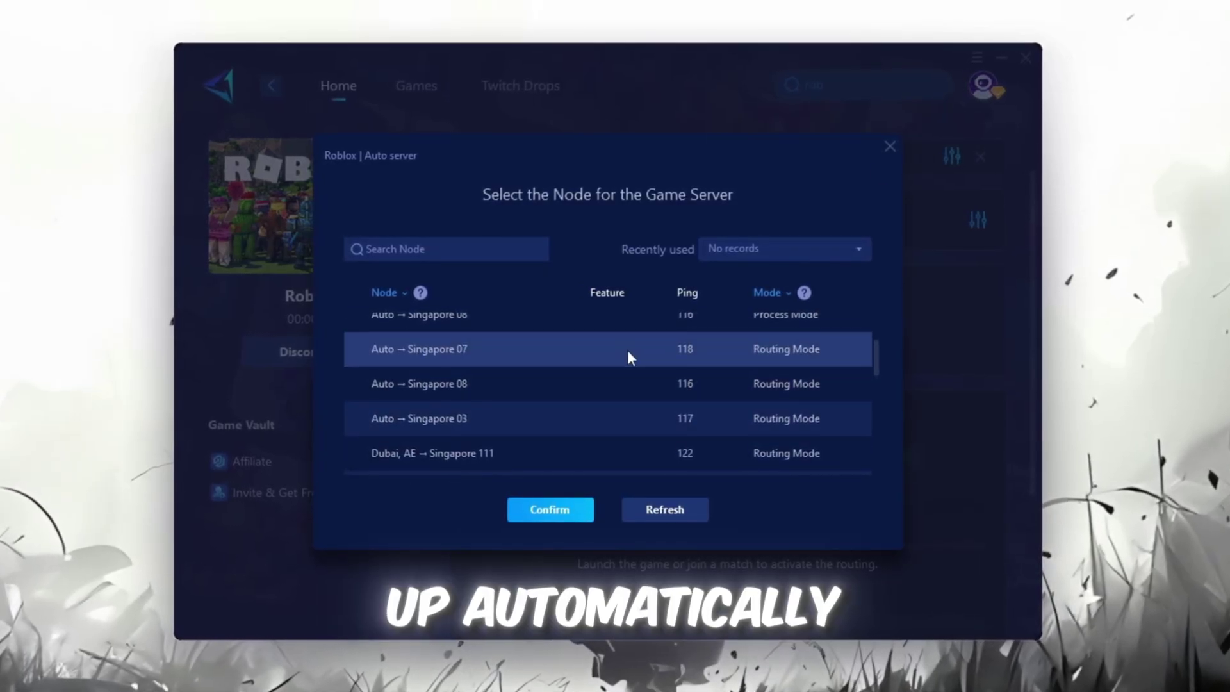
{"action": "left_click", "coordinate": [890, 147]}
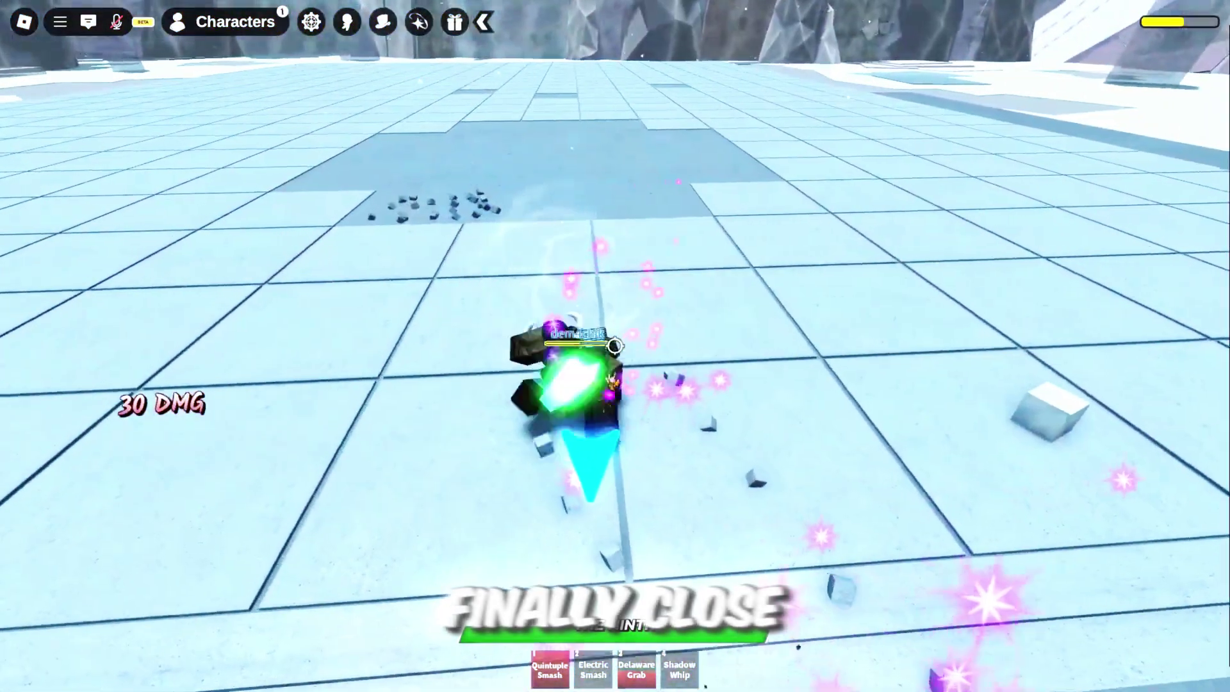
Step: Chain attack clicks on the icy map to push the damage counter from 30 to 49
{"action": "left_click", "coordinate": [614, 346]}
{"action": "left_click", "coordinate": [614, 346]}
{"action": "left_click", "coordinate": [615, 346]}
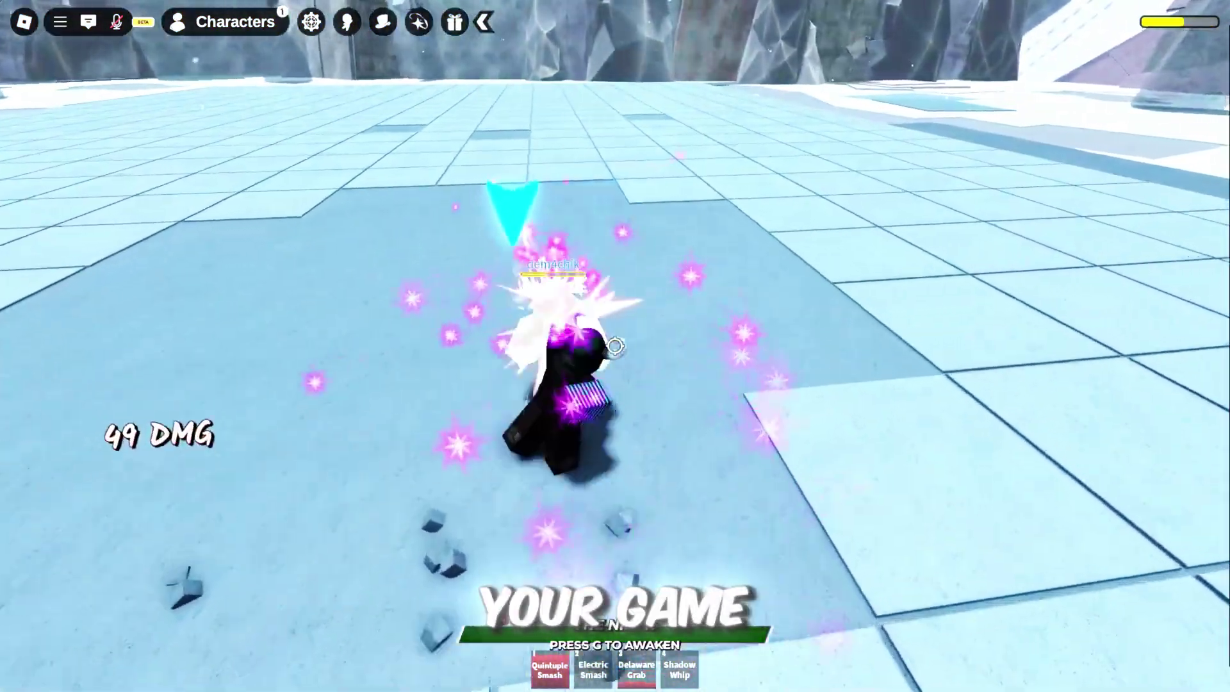
{"action": "left_click", "coordinate": [614, 346]}
{"action": "left_click", "coordinate": [614, 346]}
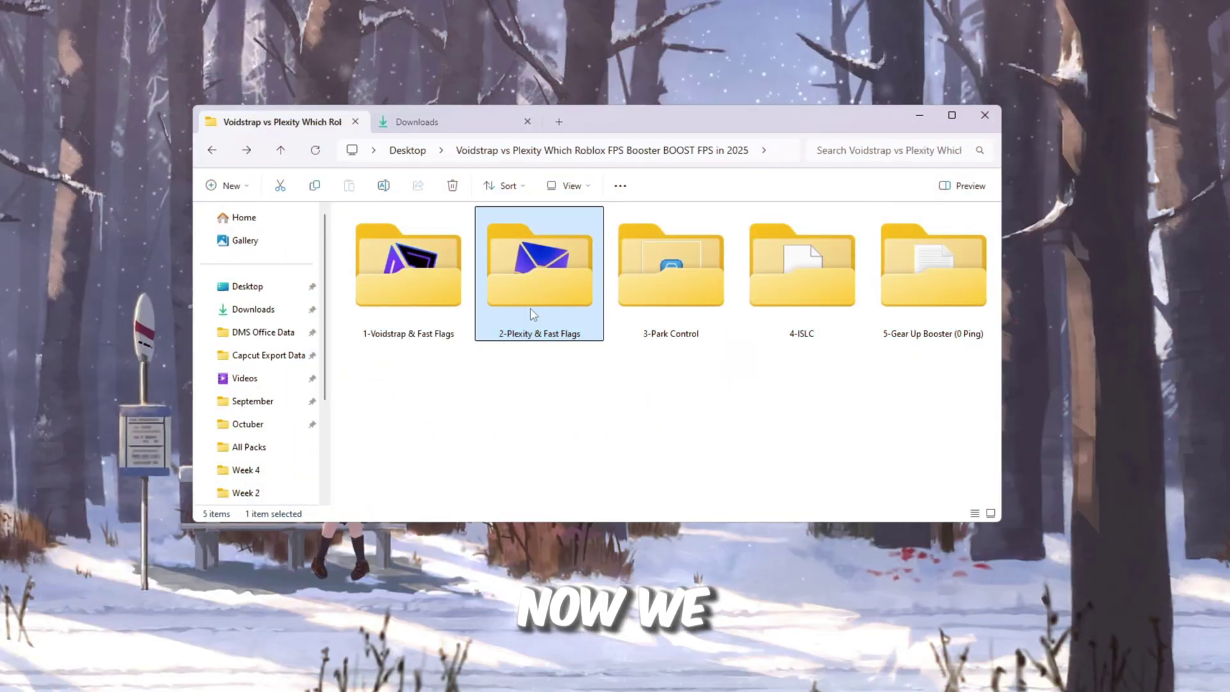
Step: Open the '2-Plexity & Fast Flags' folder and select the Plexity shortcut inside it
{"action": "double_click", "coordinate": [535, 248]}
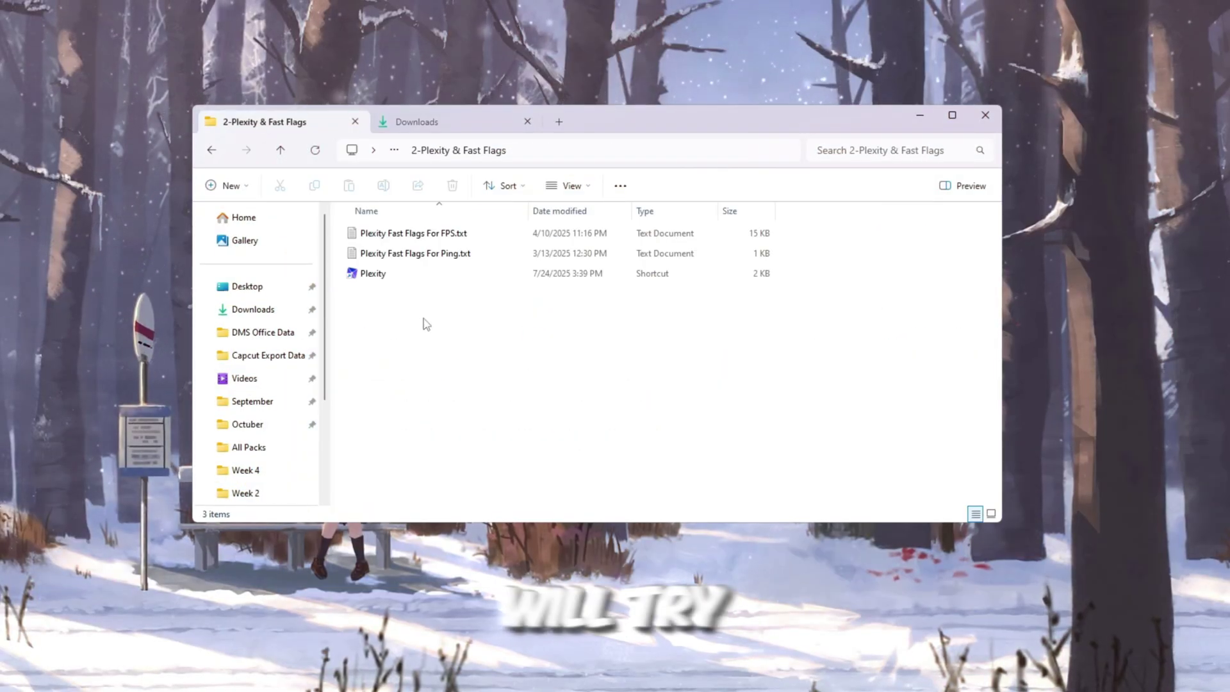
{"action": "left_click", "coordinate": [423, 275]}
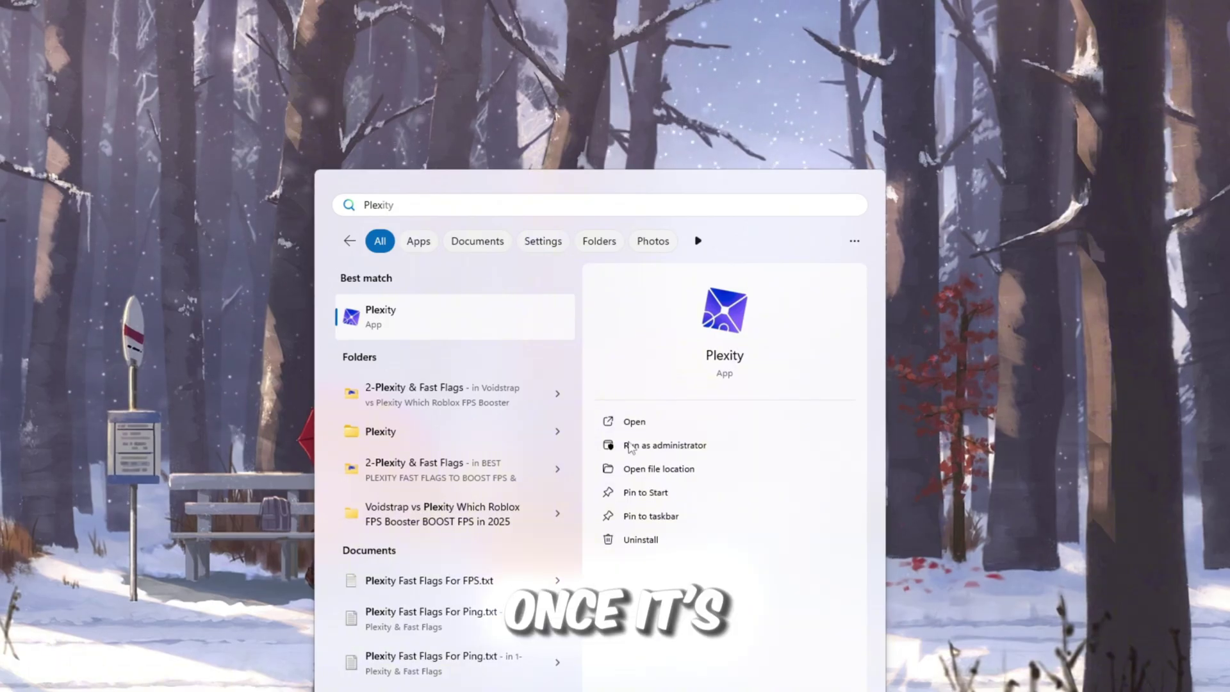
Step: Launch Plexity as administrator and keep the App Theme on Dark in Settings
{"action": "left_click", "coordinate": [631, 445]}
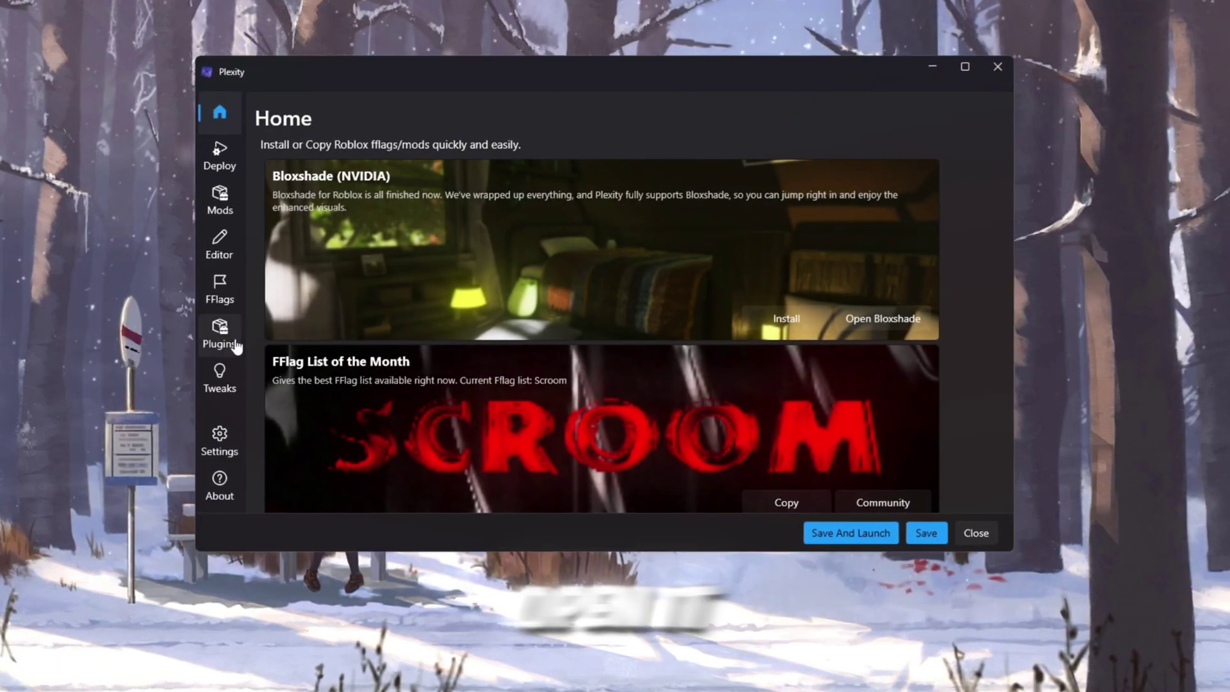
{"action": "left_click", "coordinate": [221, 440]}
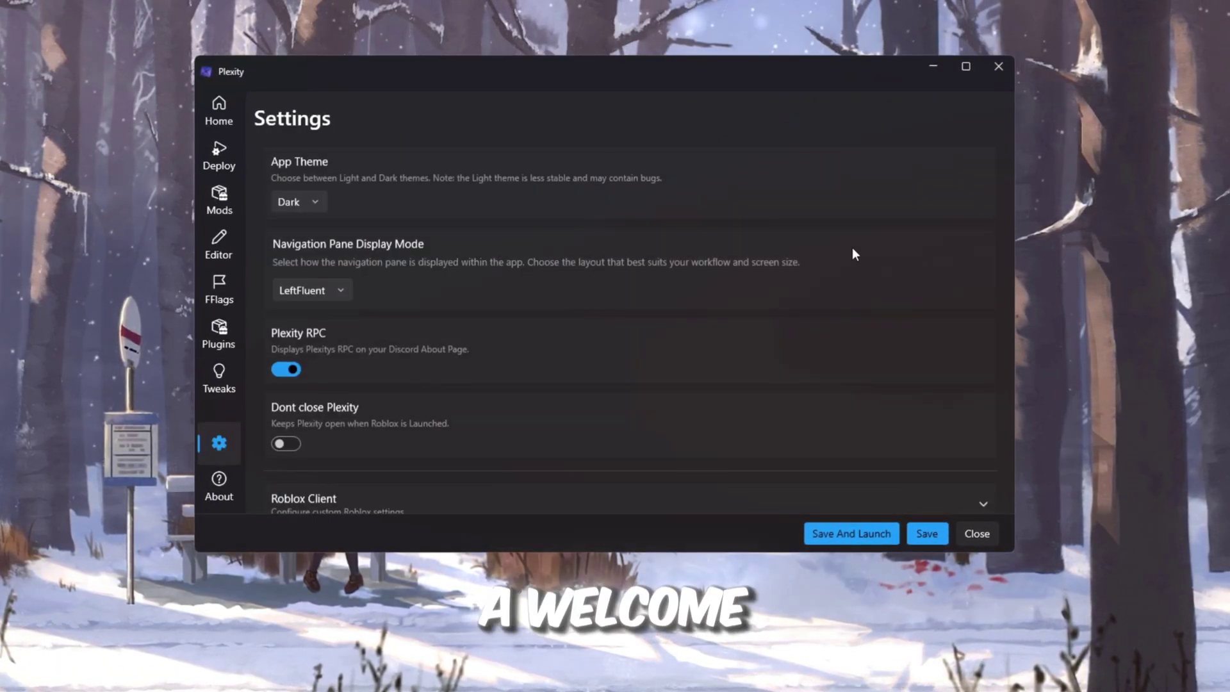
{"action": "left_click", "coordinate": [305, 209]}
{"action": "left_click", "coordinate": [310, 221]}
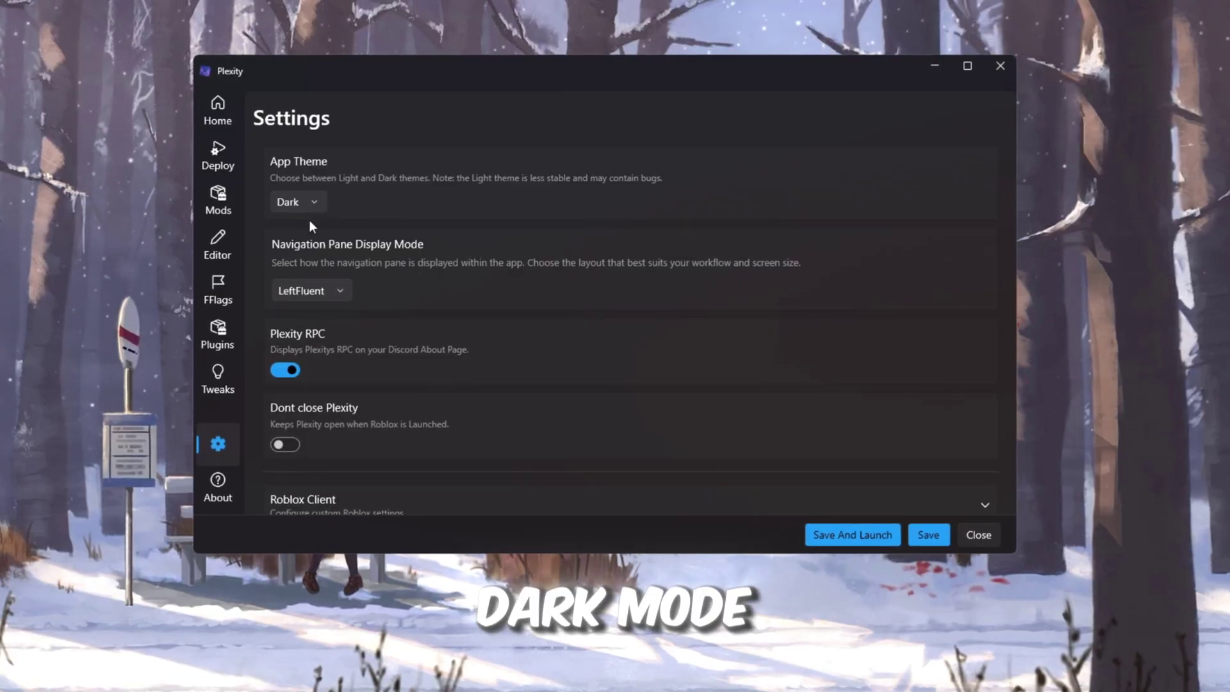
Step: Expand Roblox Client settings and leave Roblox Priority at Normal
{"action": "scroll", "coordinate": [382, 294], "scroll_direction": "down", "scroll_amount": 2}
{"action": "scroll", "coordinate": [382, 294], "scroll_direction": "down", "scroll_amount": 2}
{"action": "left_click", "coordinate": [394, 323]}
{"action": "scroll", "coordinate": [395, 325], "scroll_direction": "down", "scroll_amount": 3}
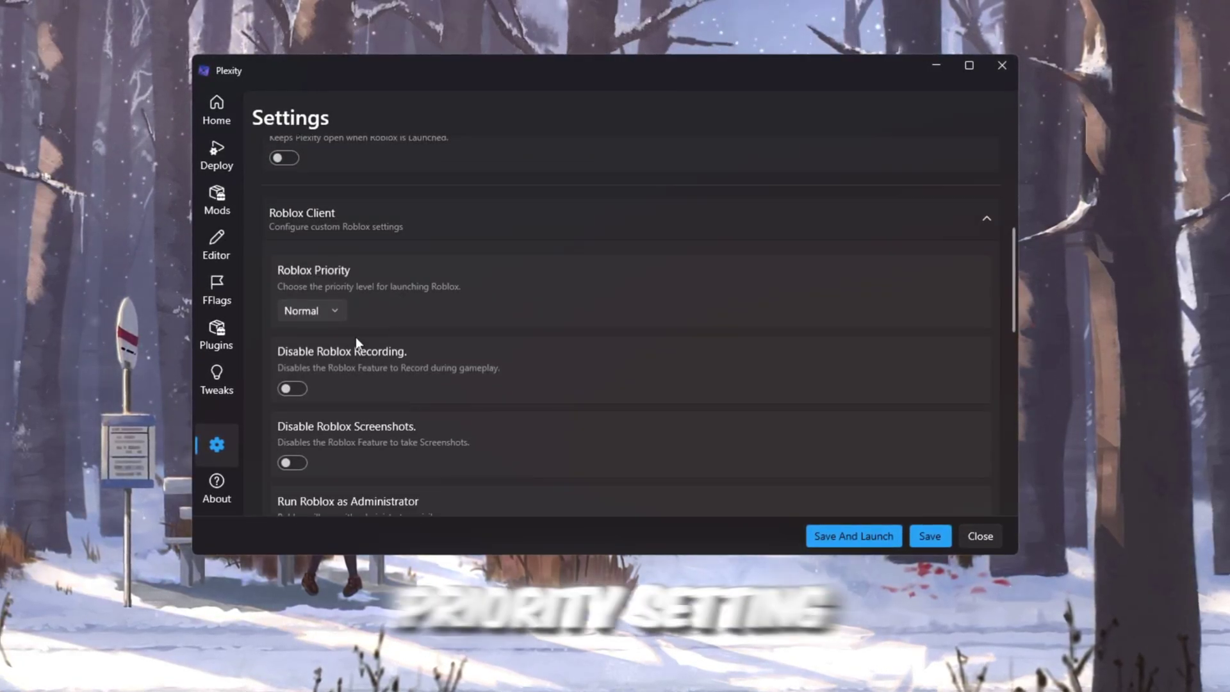
{"action": "left_click", "coordinate": [320, 313]}
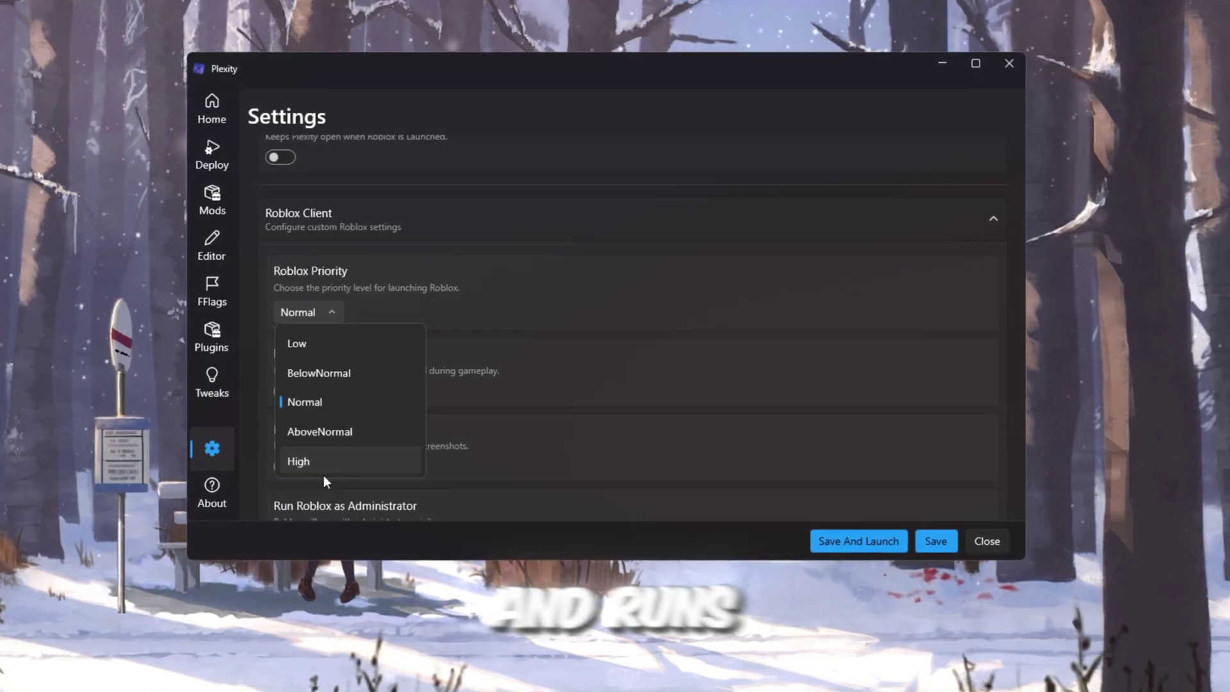
{"action": "left_click", "coordinate": [309, 414]}
{"action": "scroll", "coordinate": [660, 256], "scroll_direction": "down", "scroll_amount": 2}
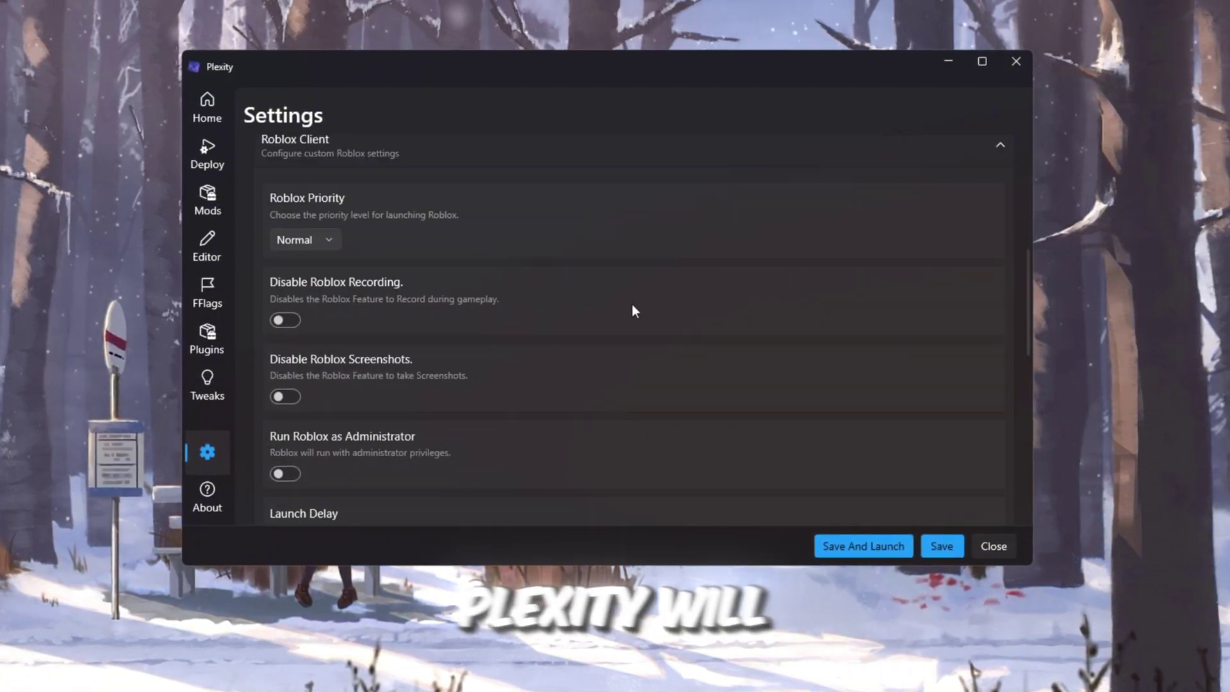
{"action": "scroll", "coordinate": [632, 308], "scroll_direction": "up", "scroll_amount": 3}
Step: On the Deploy page, toggle multi-instance launching and leave it on, dismissing its warnings
{"action": "left_click", "coordinate": [206, 152]}
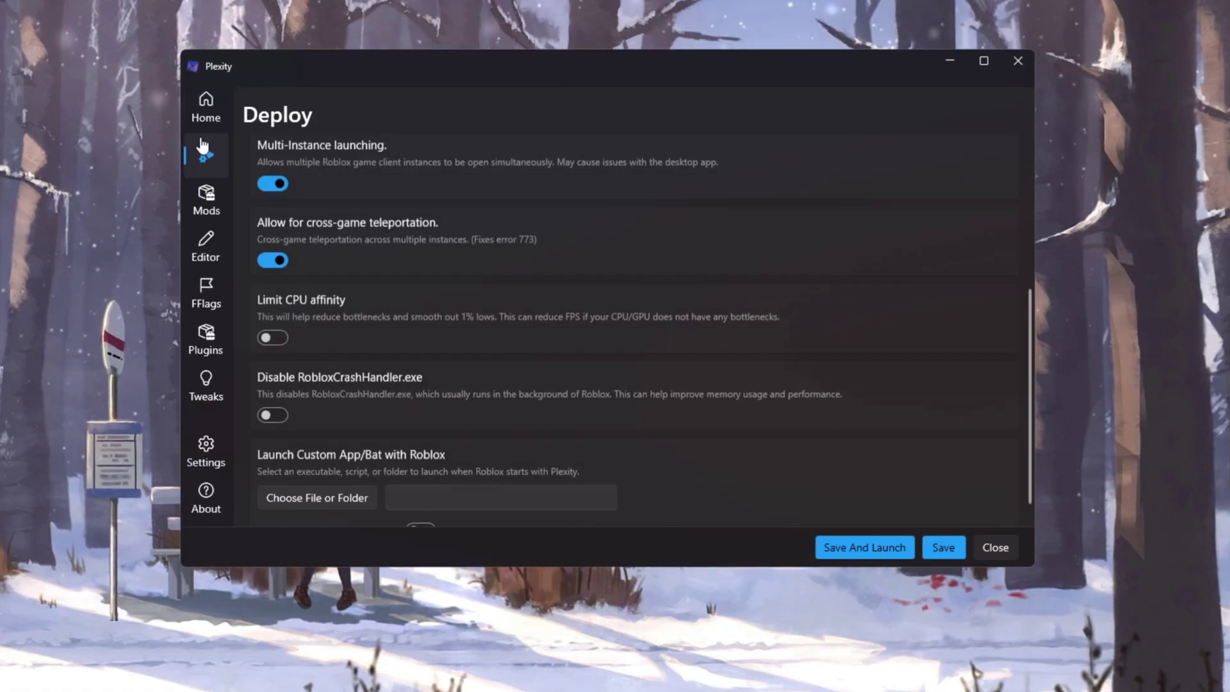
{"action": "scroll", "coordinate": [363, 313], "scroll_direction": "up", "scroll_amount": 5}
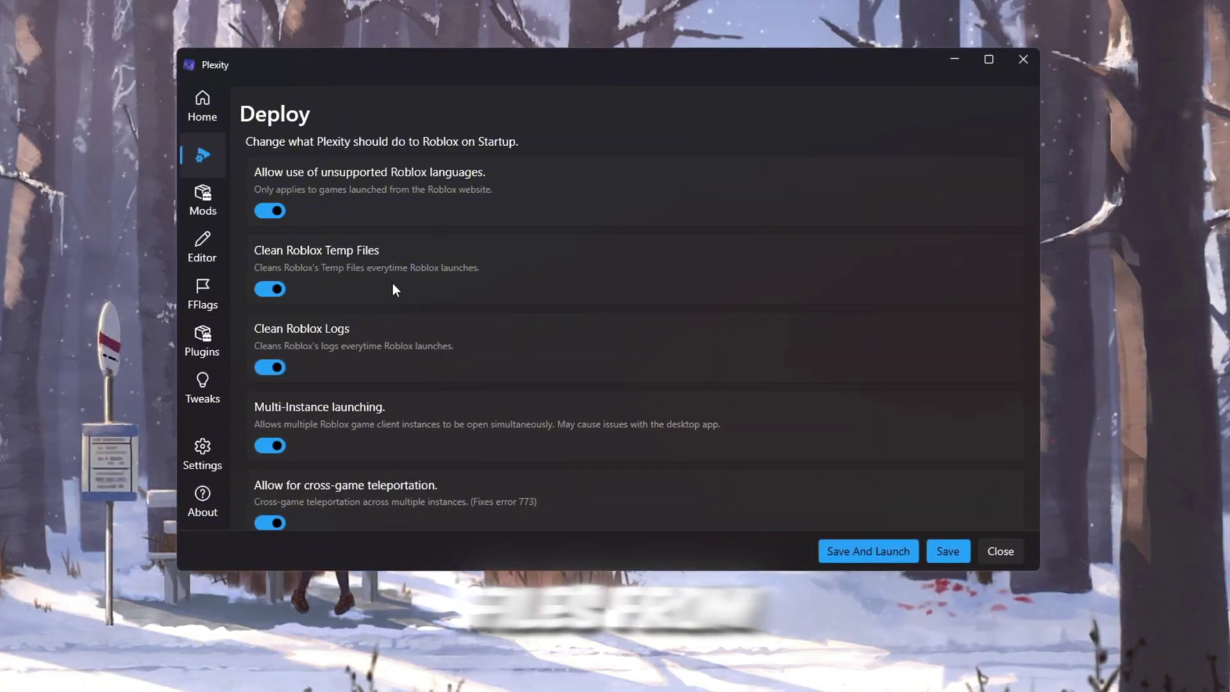
{"action": "scroll", "coordinate": [393, 284], "scroll_direction": "down", "scroll_amount": 2}
{"action": "scroll", "coordinate": [295, 283], "scroll_direction": "up", "scroll_amount": 2}
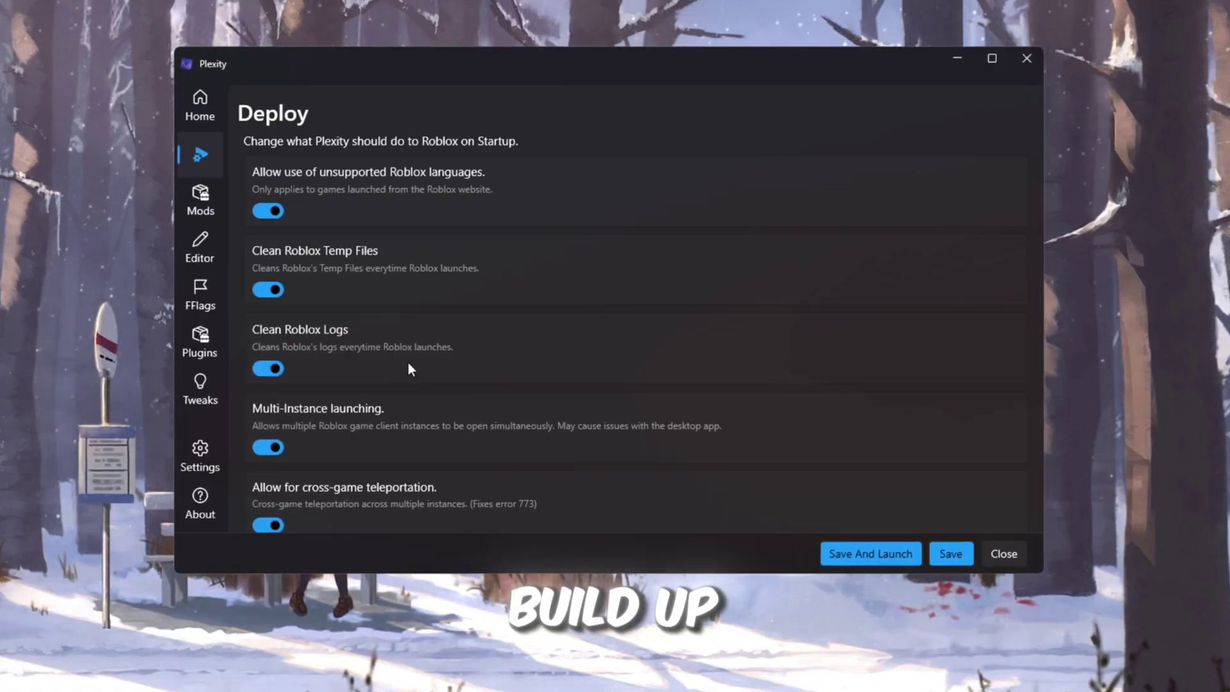
{"action": "left_click", "coordinate": [272, 448]}
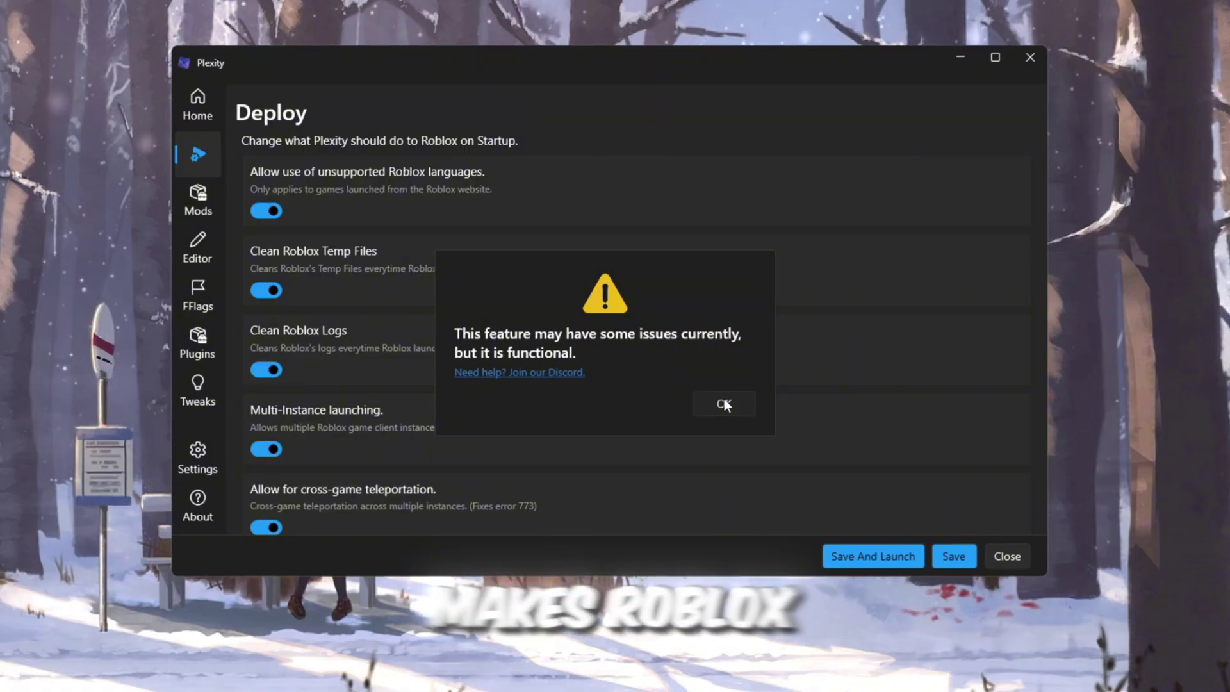
{"action": "left_click", "coordinate": [724, 403]}
{"action": "left_click", "coordinate": [273, 450]}
{"action": "left_click", "coordinate": [279, 451]}
{"action": "left_click", "coordinate": [727, 403]}
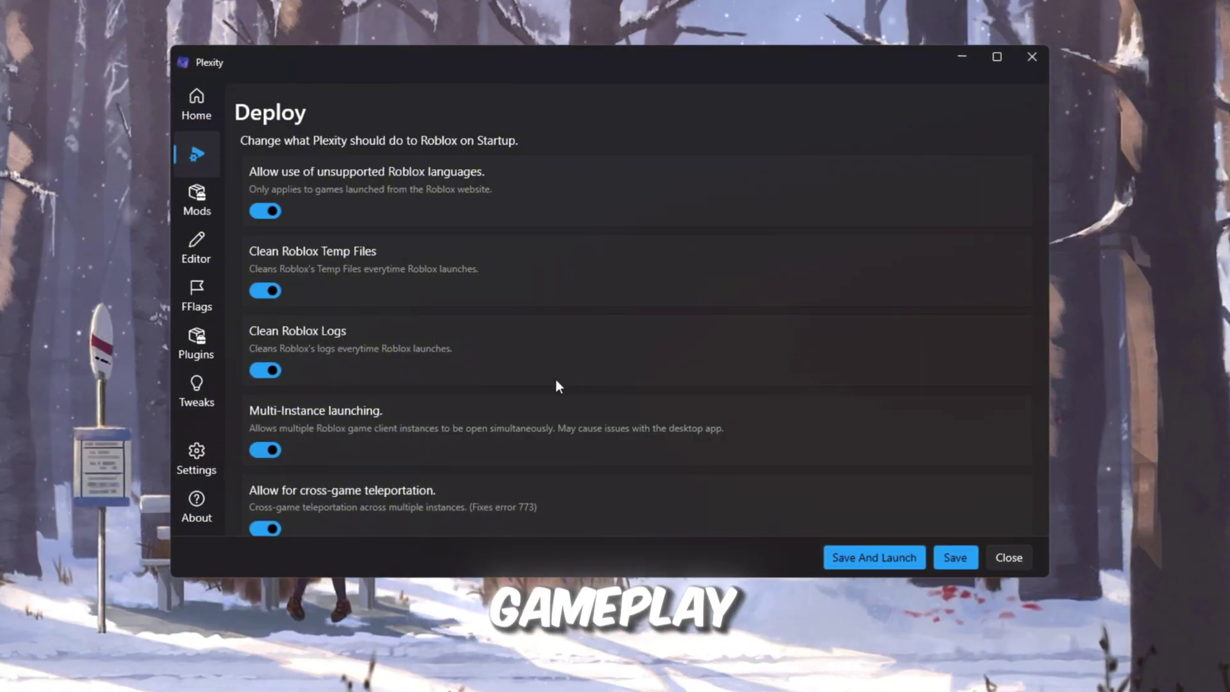
Step: Switch cross-game teleportation off and back on, then go to the Mods page
{"action": "scroll", "coordinate": [556, 382], "scroll_direction": "down", "scroll_amount": 2}
{"action": "left_click", "coordinate": [280, 417]}
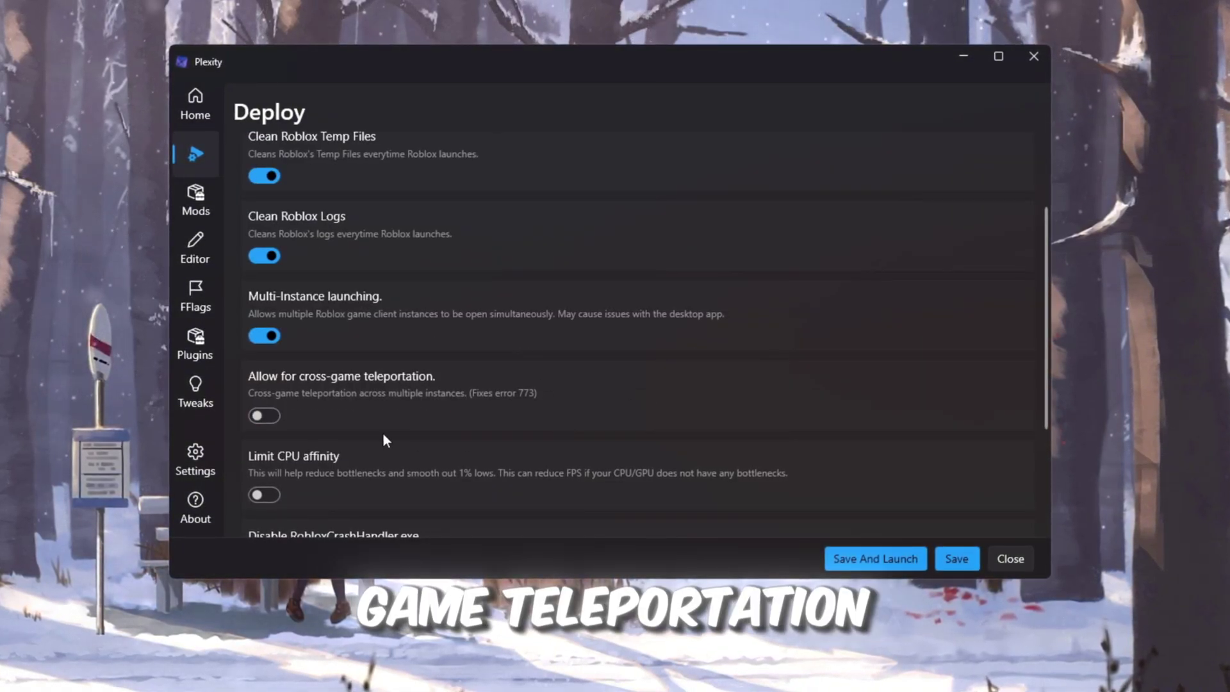
{"action": "left_click", "coordinate": [263, 417]}
{"action": "scroll", "coordinate": [512, 404], "scroll_direction": "down", "scroll_amount": 2}
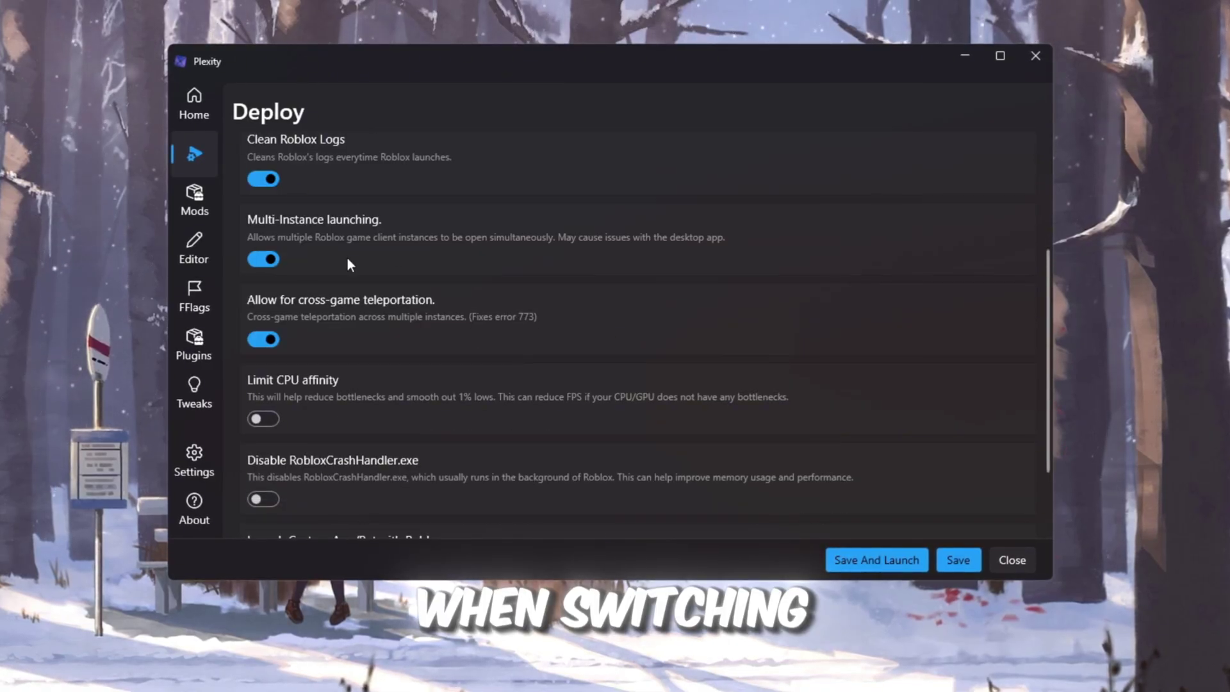
{"action": "scroll", "coordinate": [406, 344], "scroll_direction": "down", "scroll_amount": 1}
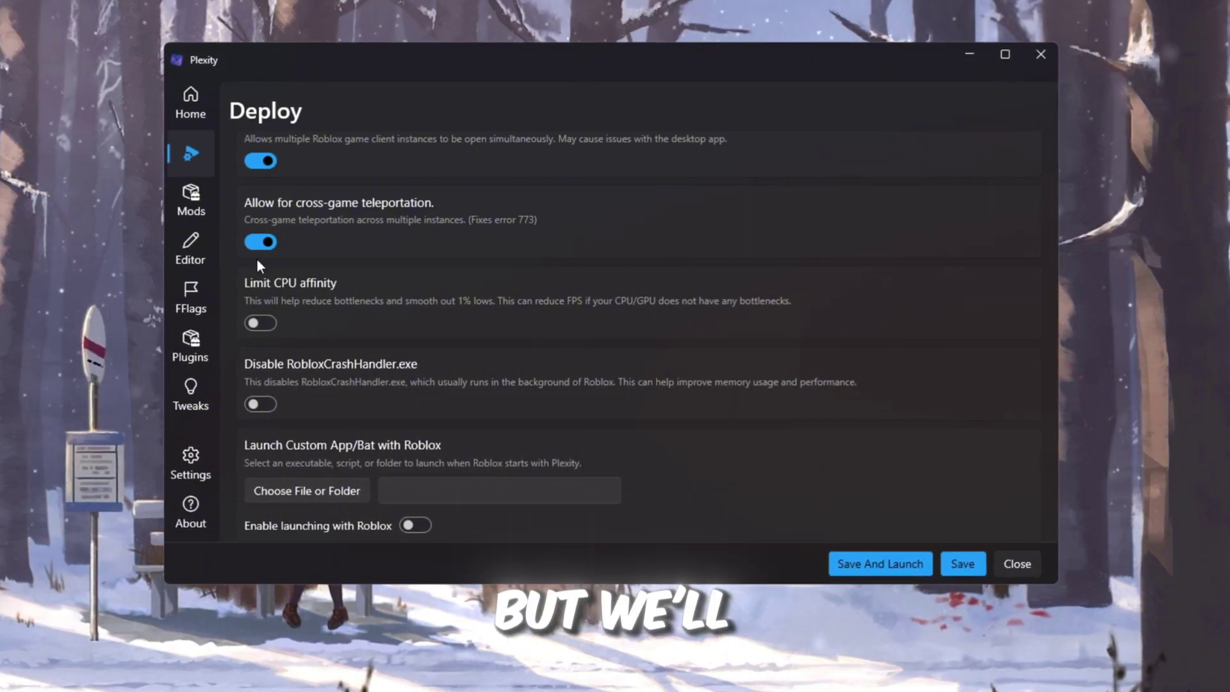
{"action": "left_click", "coordinate": [192, 203]}
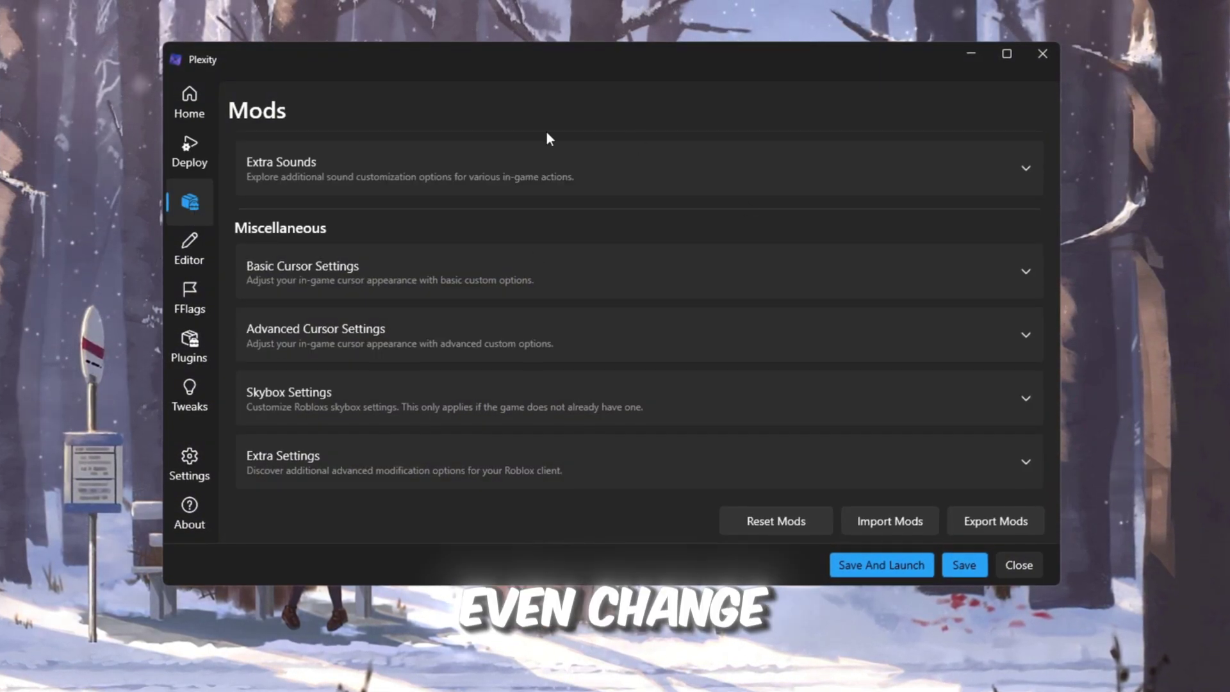
Step: Expand Basic Cursor Settings, view the FastFlags Editor, then switch to the FFlags page
{"action": "left_click", "coordinate": [428, 269]}
{"action": "scroll", "coordinate": [427, 320], "scroll_direction": "down", "scroll_amount": 5}
{"action": "scroll", "coordinate": [442, 400], "scroll_direction": "up", "scroll_amount": 3}
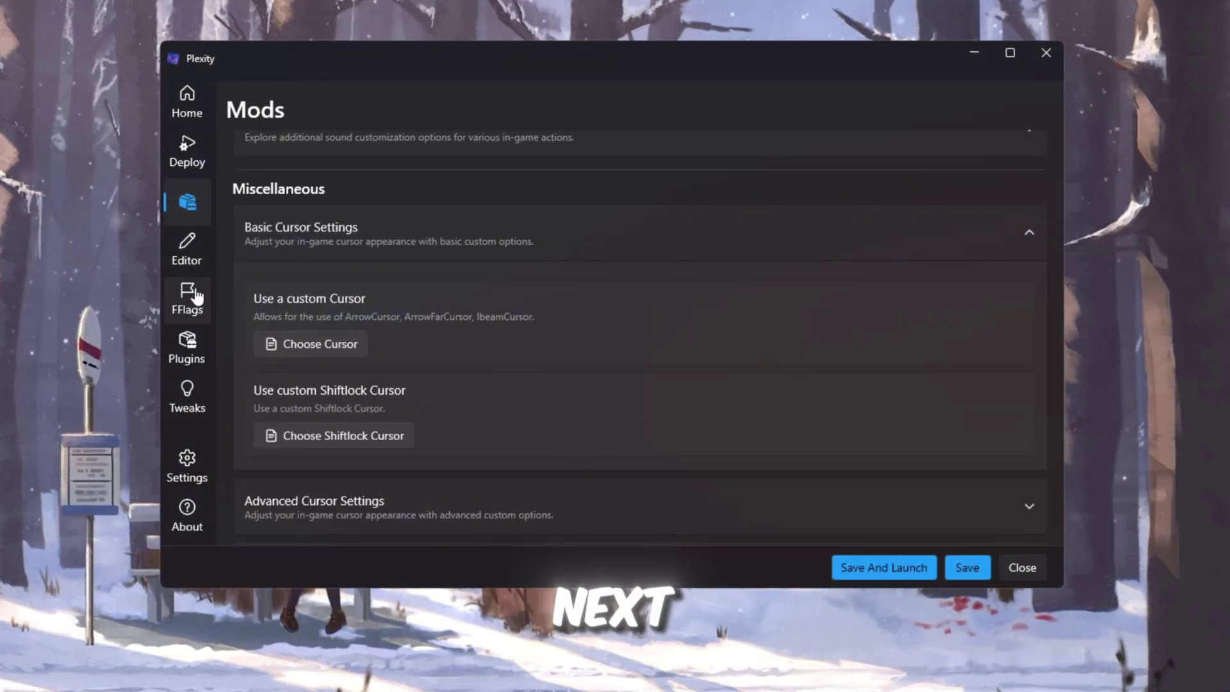
{"action": "left_click", "coordinate": [186, 257]}
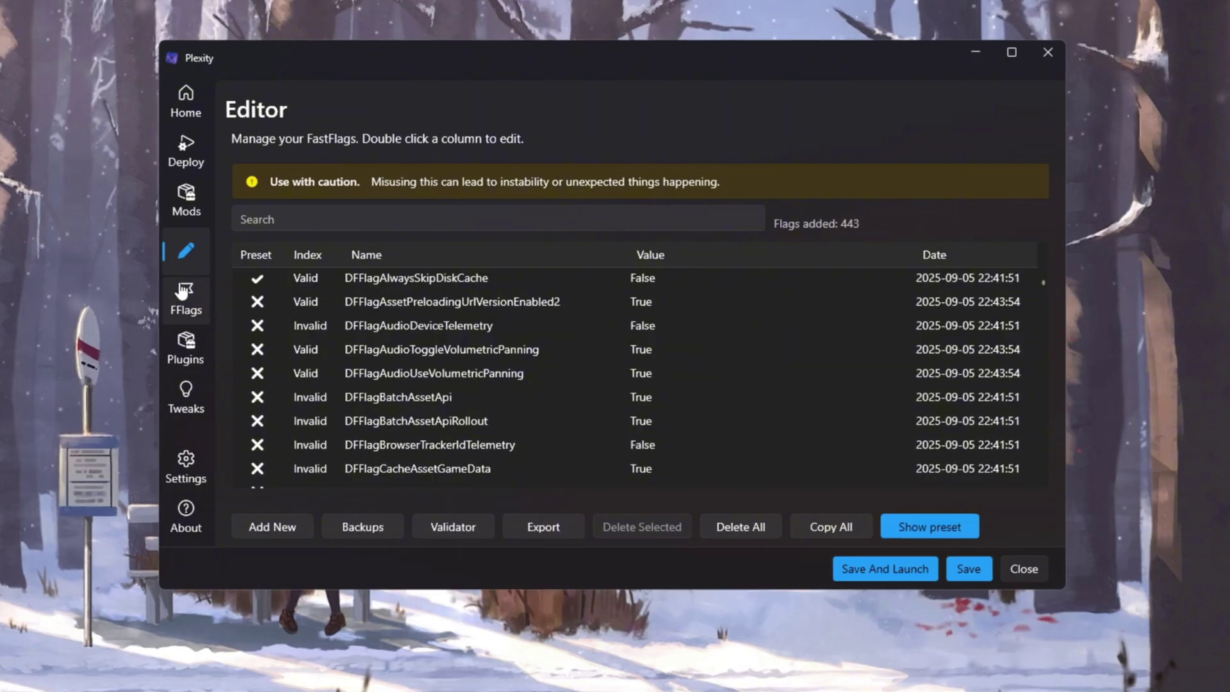
{"action": "left_click", "coordinate": [183, 293]}
{"action": "scroll", "coordinate": [665, 332], "scroll_direction": "down", "scroll_amount": 3}
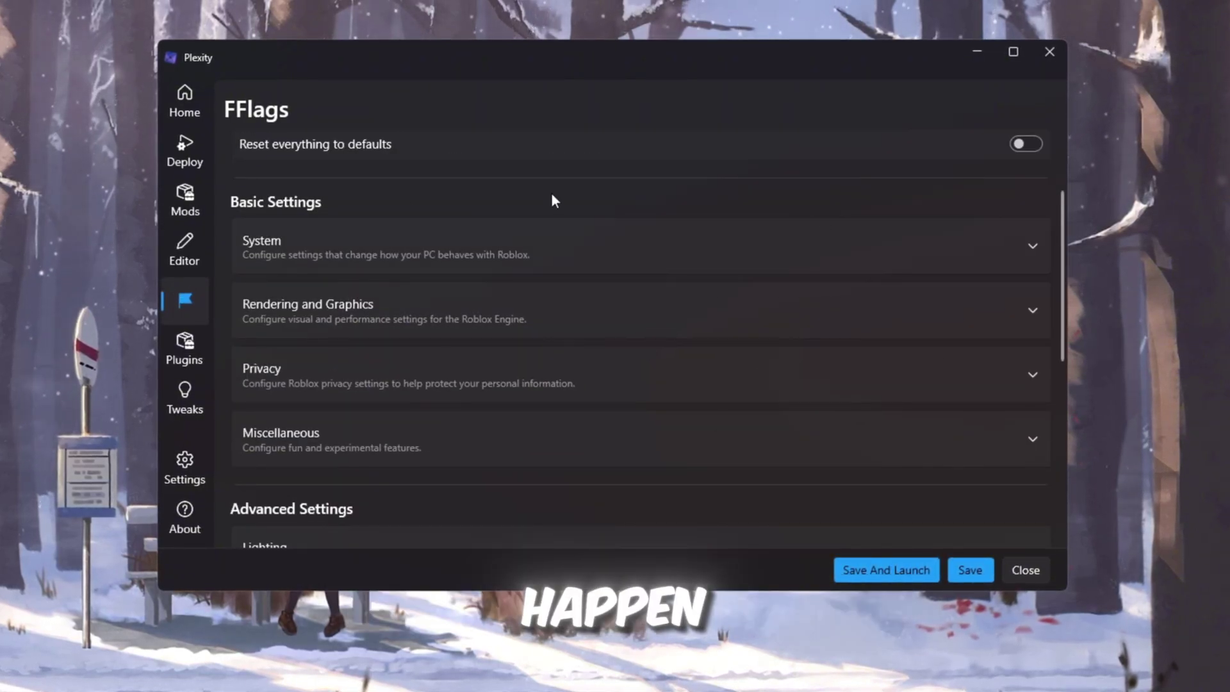
Step: In System settings, keep Target Refresh Rate at 144 Hz and select the 9999 Framerate Limit
{"action": "left_click", "coordinate": [550, 253]}
{"action": "scroll", "coordinate": [526, 262], "scroll_direction": "down", "scroll_amount": 2}
{"action": "scroll", "coordinate": [507, 289], "scroll_direction": "down", "scroll_amount": 2}
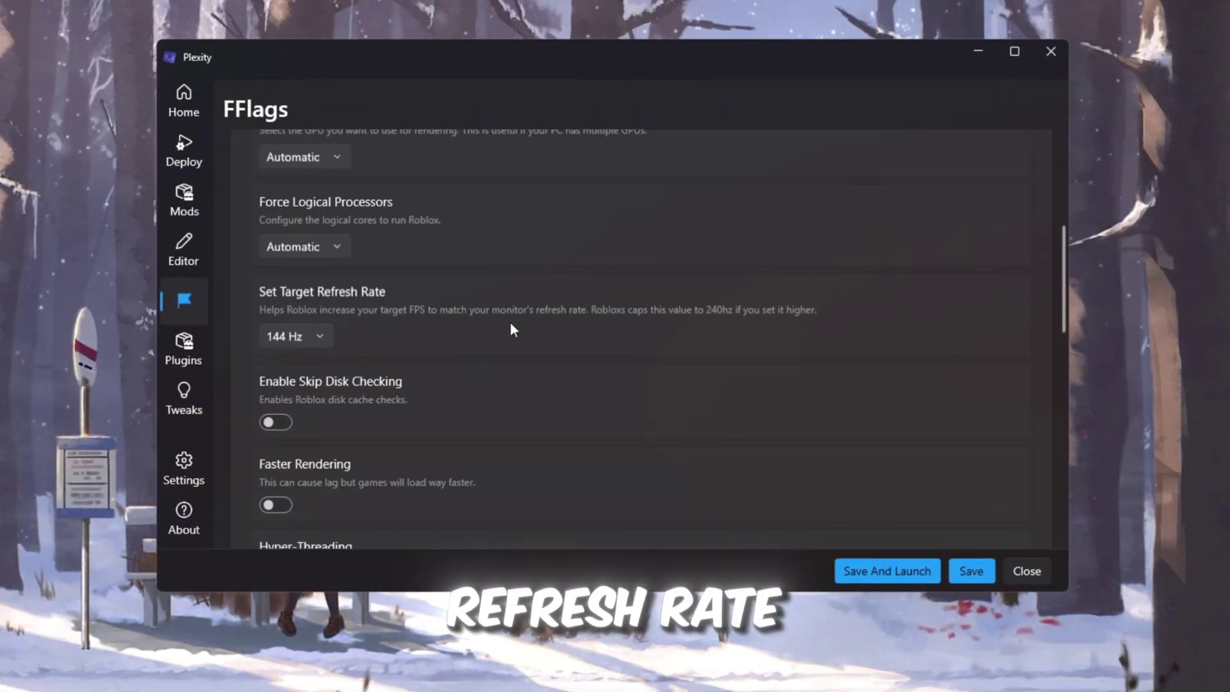
{"action": "left_click", "coordinate": [304, 332]}
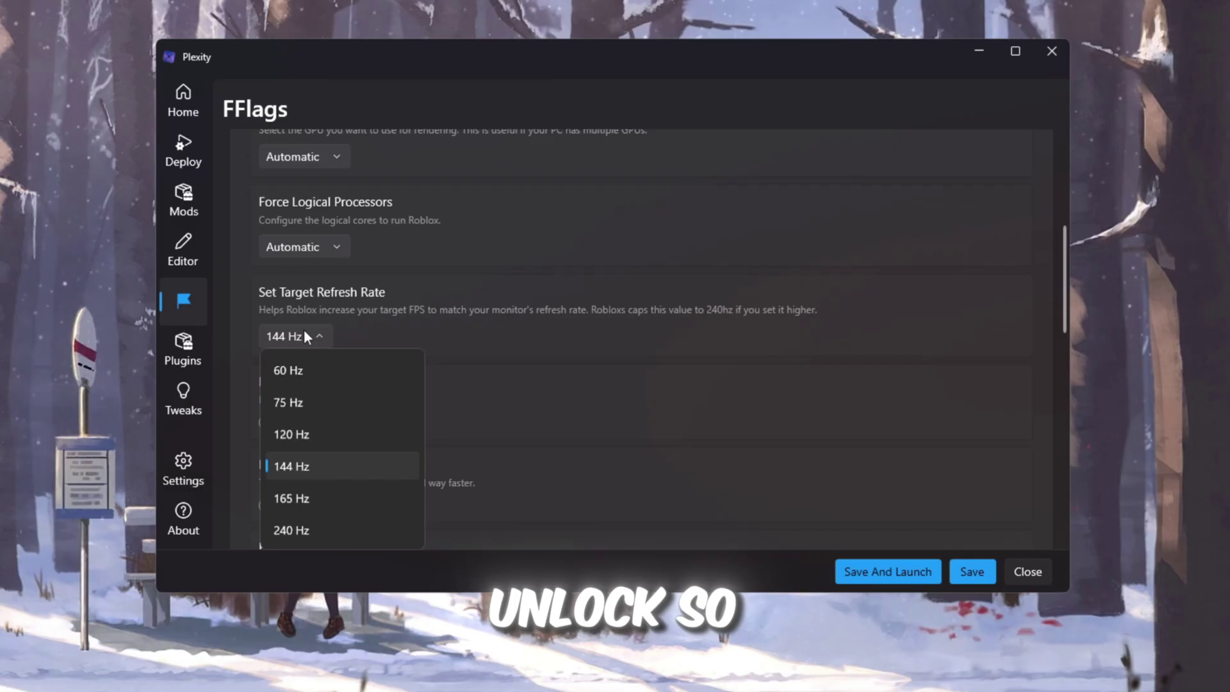
{"action": "left_click", "coordinate": [310, 471]}
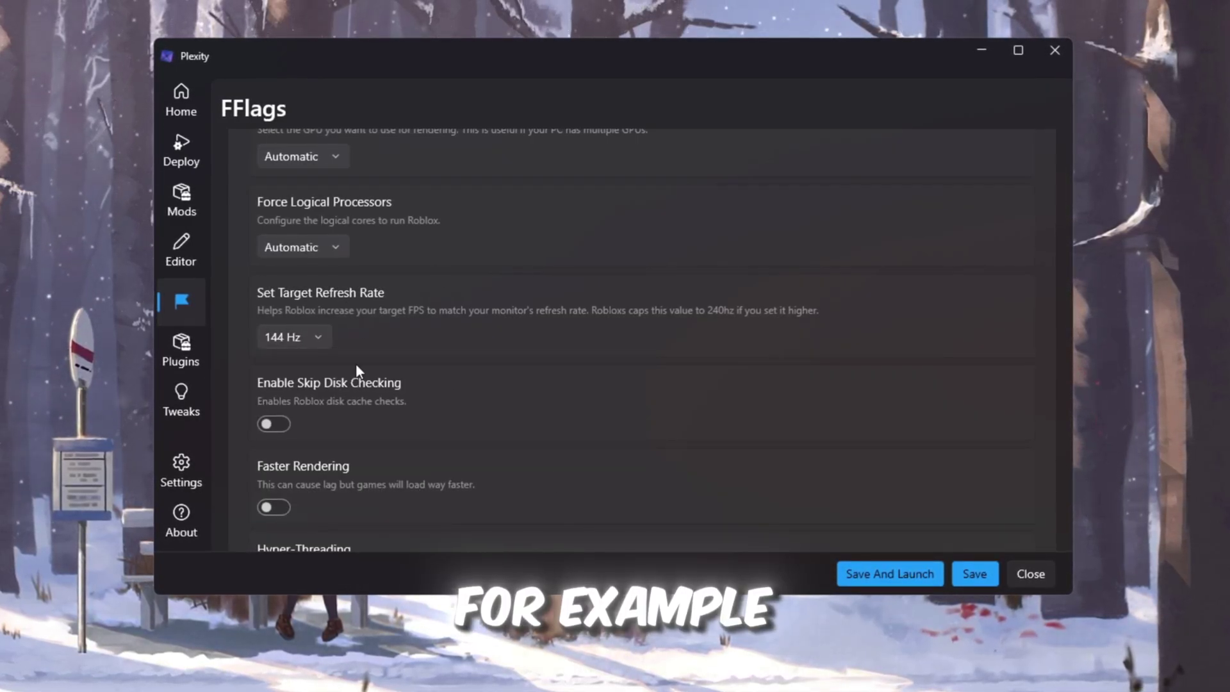
{"action": "left_click", "coordinate": [276, 340]}
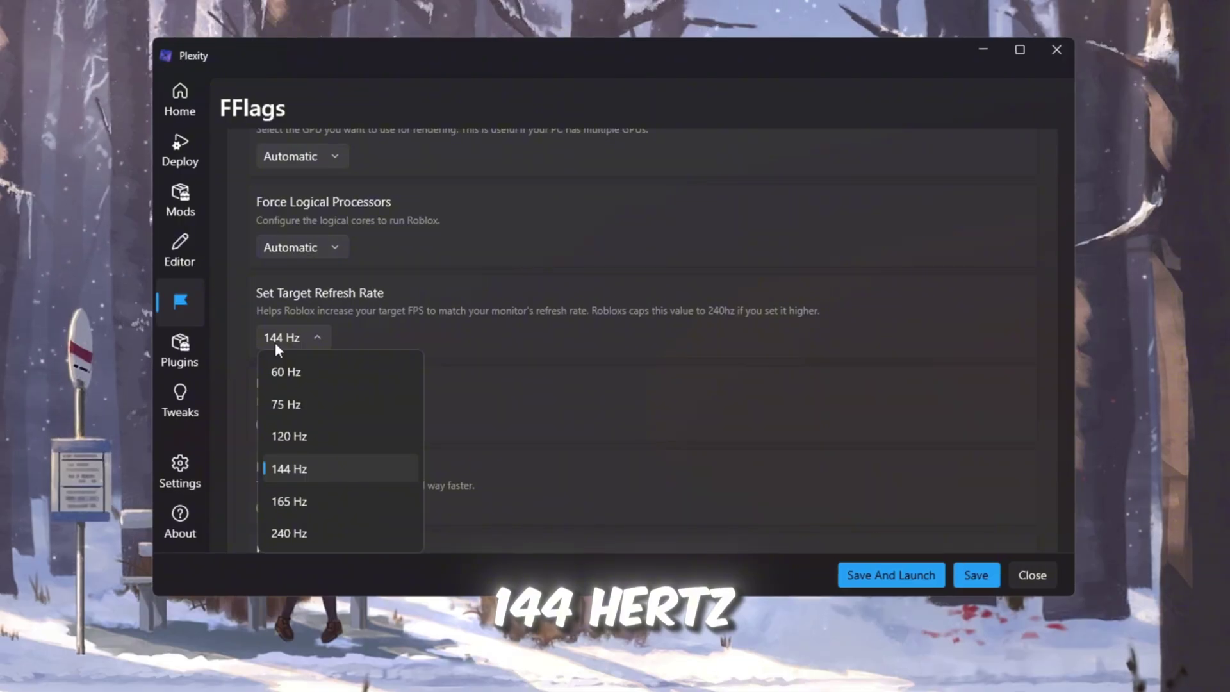
{"action": "left_click", "coordinate": [279, 469]}
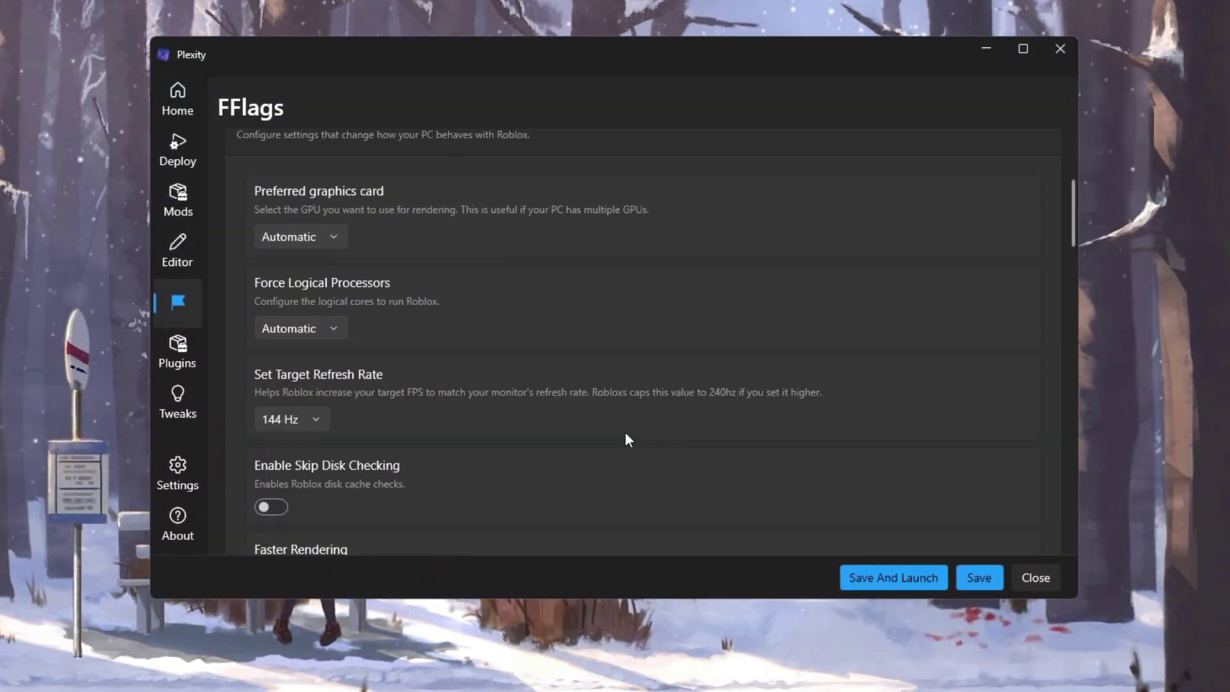
{"action": "scroll", "coordinate": [625, 432], "scroll_direction": "down", "scroll_amount": 3}
{"action": "scroll", "coordinate": [621, 427], "scroll_direction": "down", "scroll_amount": 10}
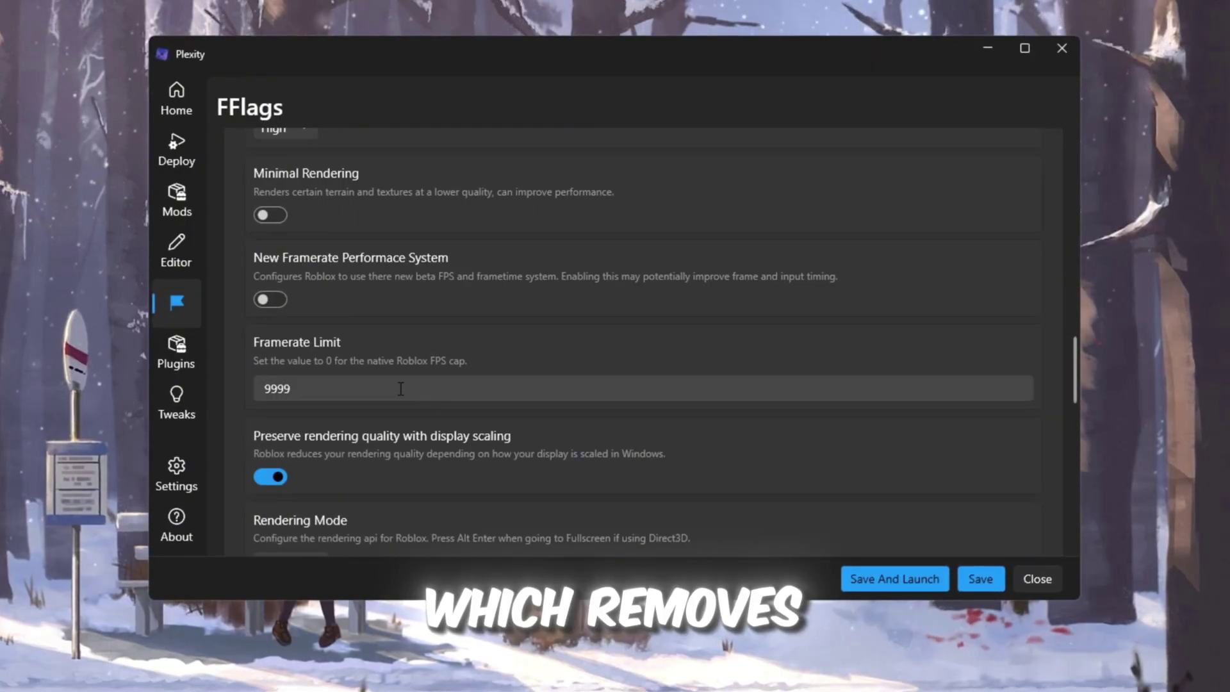
{"action": "double_click", "coordinate": [276, 388]}
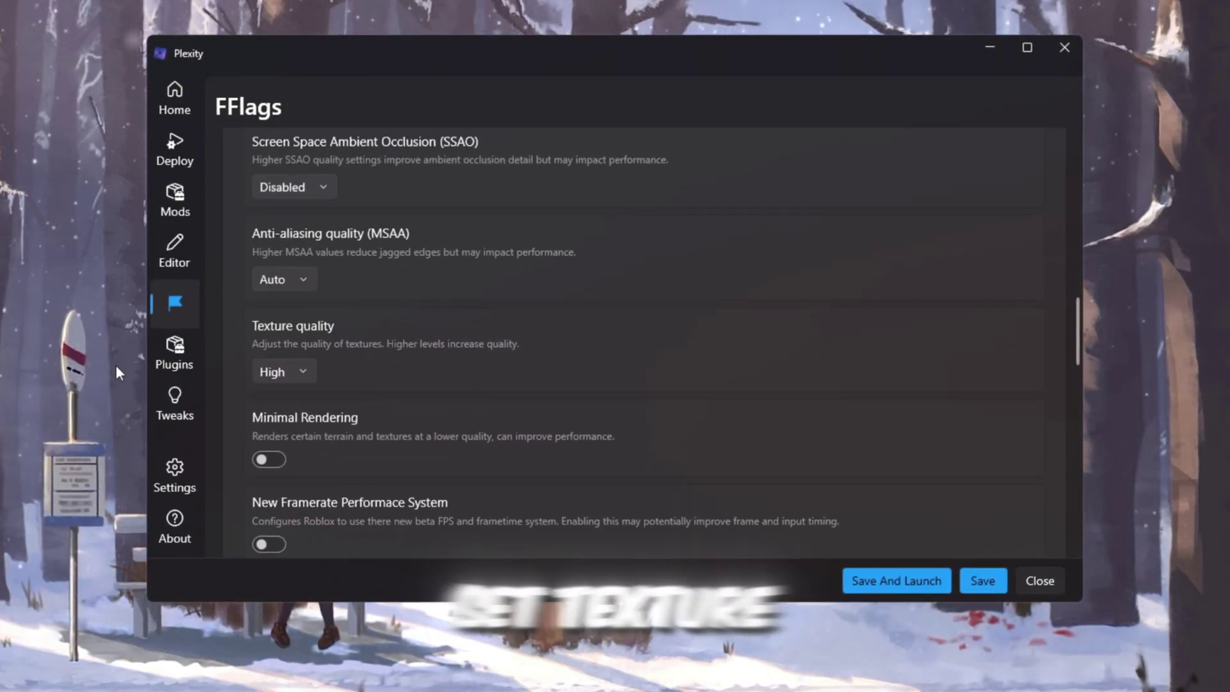
Step: Set Texture quality to Low and Rendering Mode to D3D11, then go to Plugins
{"action": "left_click", "coordinate": [283, 373]}
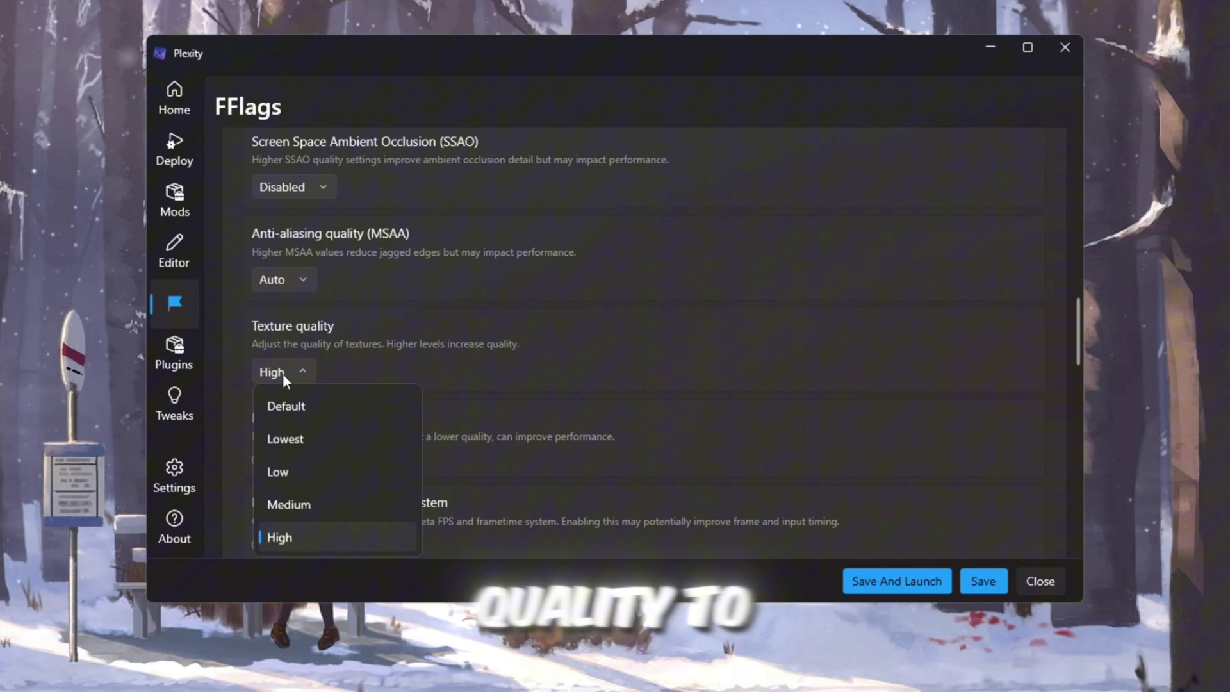
{"action": "left_click", "coordinate": [312, 480]}
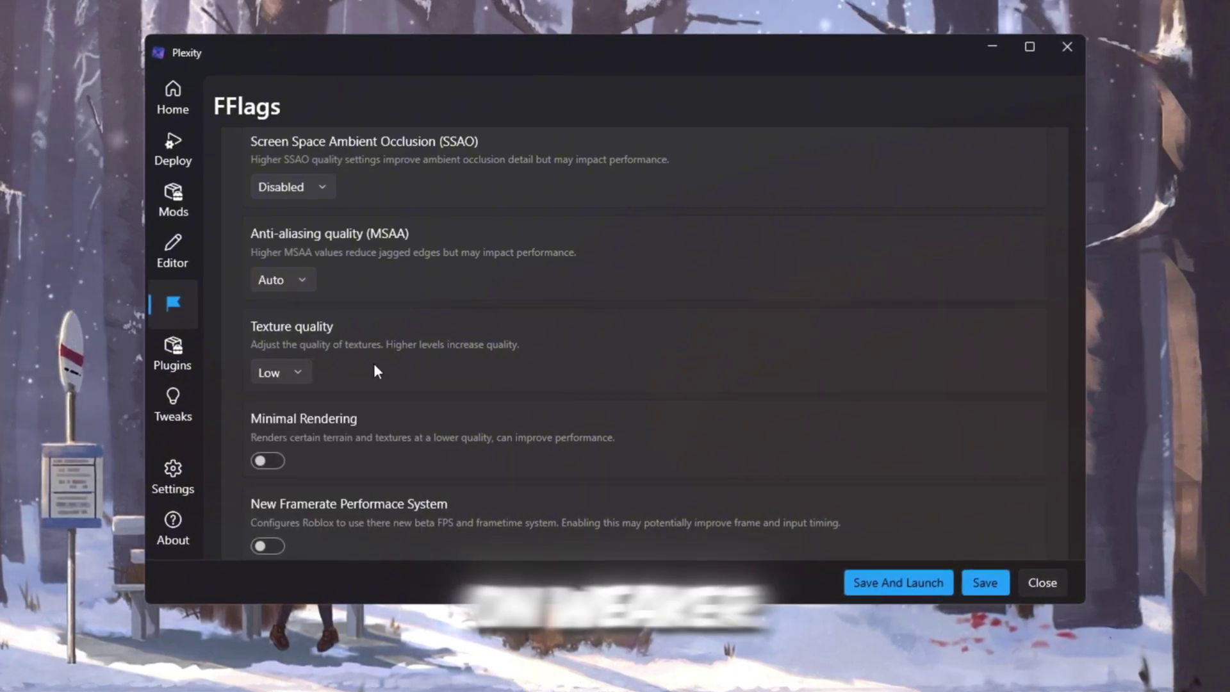
{"action": "scroll", "coordinate": [374, 364], "scroll_direction": "down", "scroll_amount": 8}
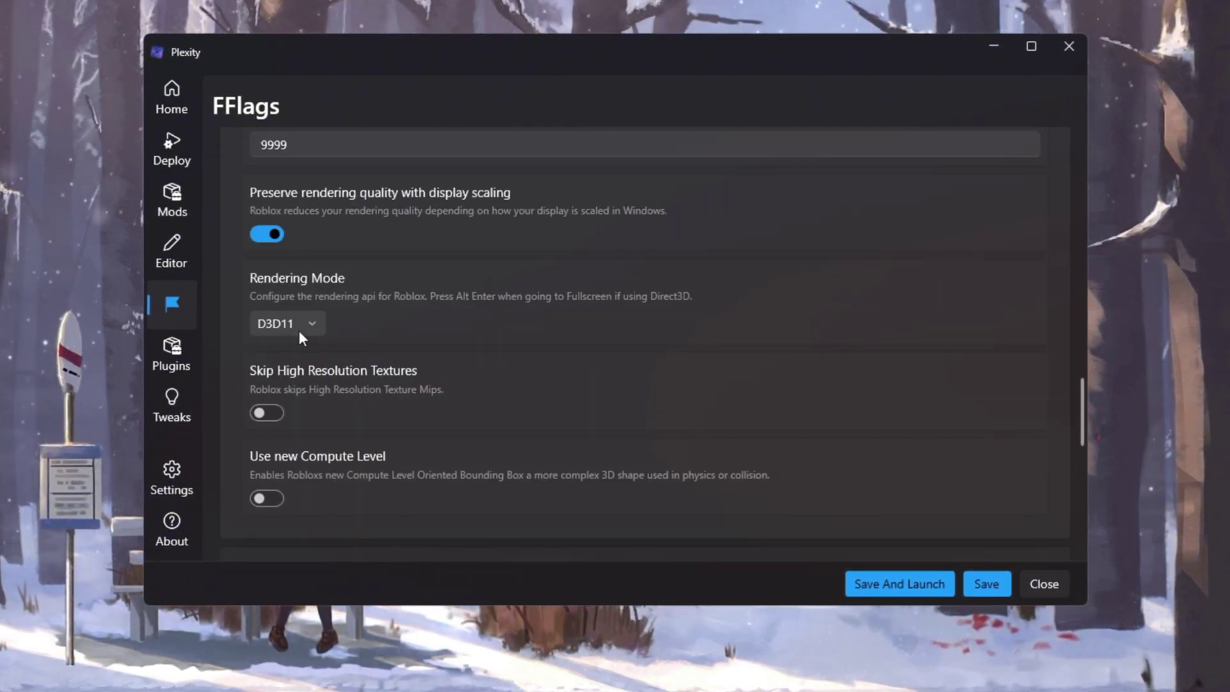
{"action": "left_click", "coordinate": [299, 331]}
{"action": "left_click", "coordinate": [302, 490]}
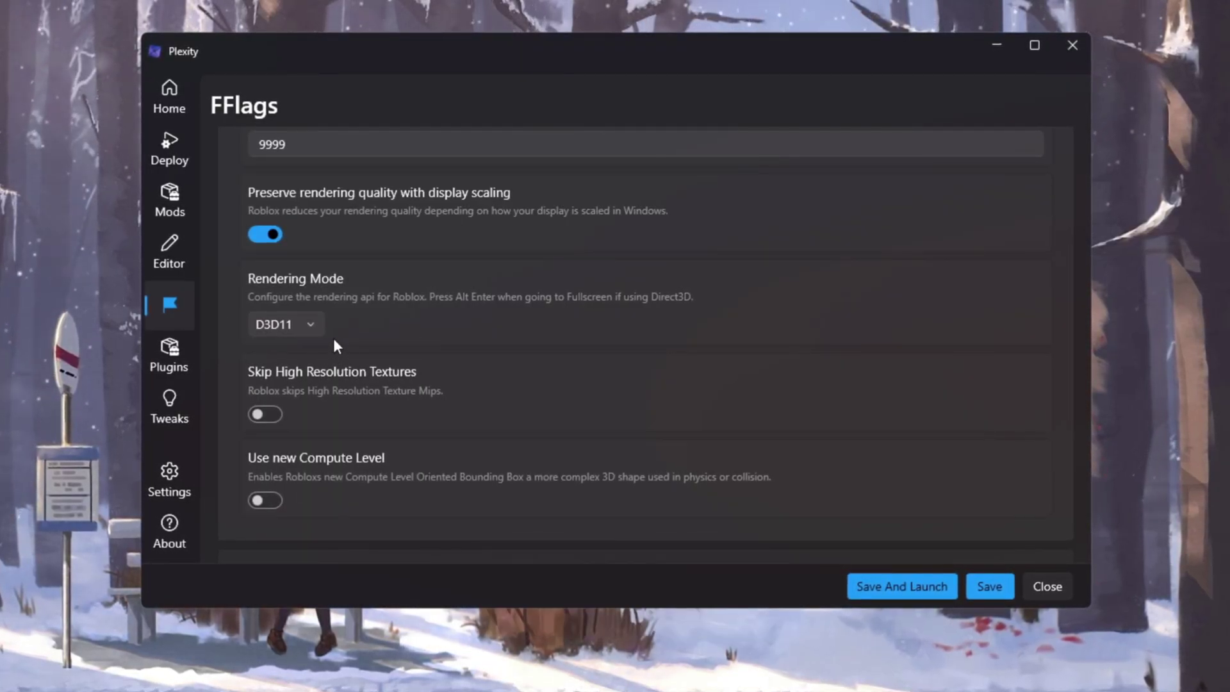
{"action": "left_click", "coordinate": [170, 361]}
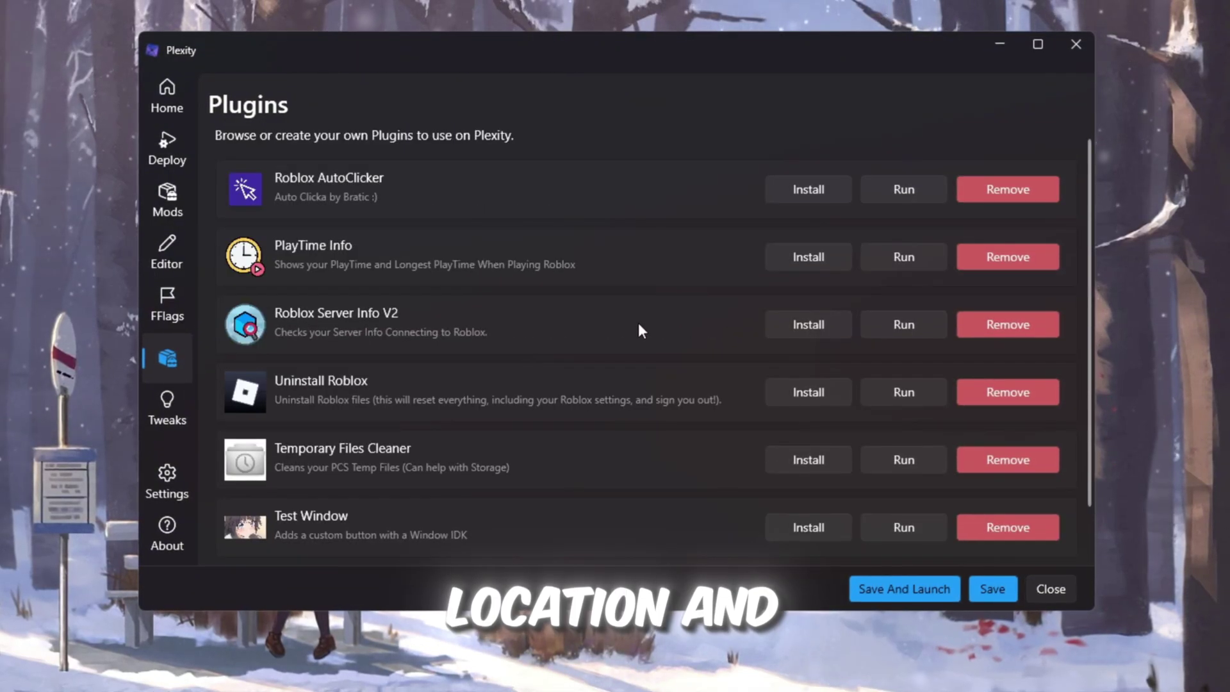
Step: Browse the Plugins list and the PC Tweaks page, then return to the FastFlags Editor
{"action": "scroll", "coordinate": [658, 339], "scroll_direction": "down", "scroll_amount": 2}
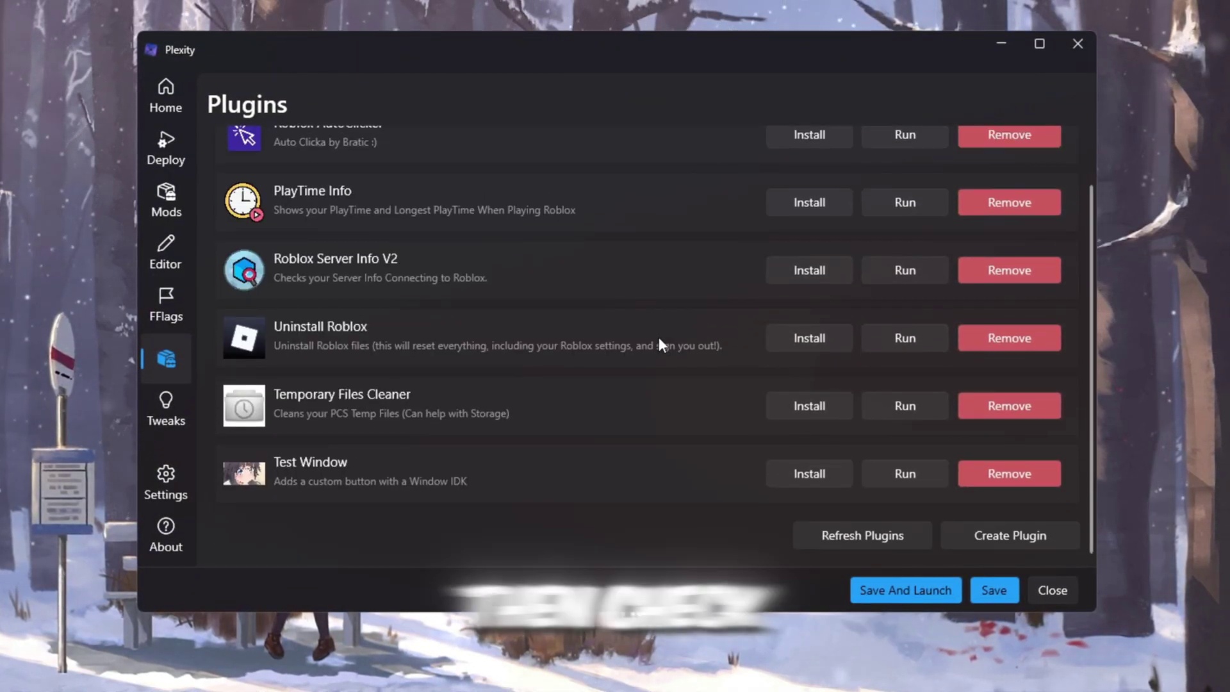
{"action": "left_click", "coordinate": [166, 410]}
{"action": "scroll", "coordinate": [358, 437], "scroll_direction": "up", "scroll_amount": 2}
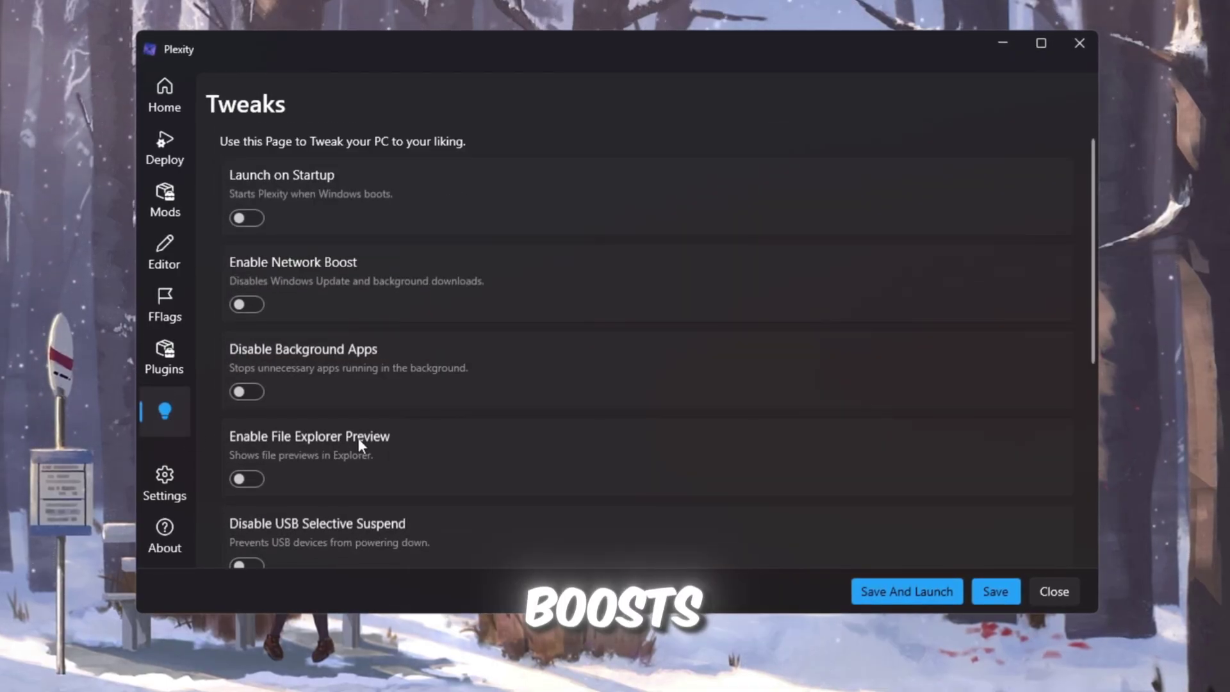
{"action": "scroll", "coordinate": [633, 321], "scroll_direction": "down", "scroll_amount": 5}
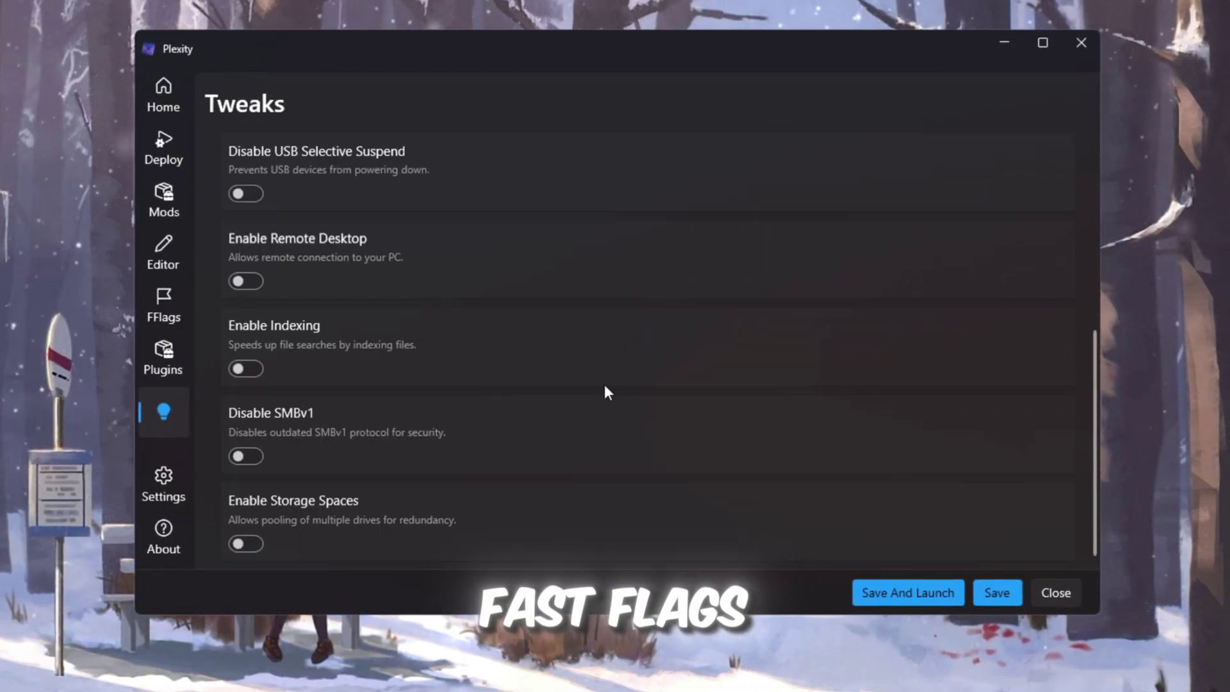
{"action": "left_click", "coordinate": [164, 253]}
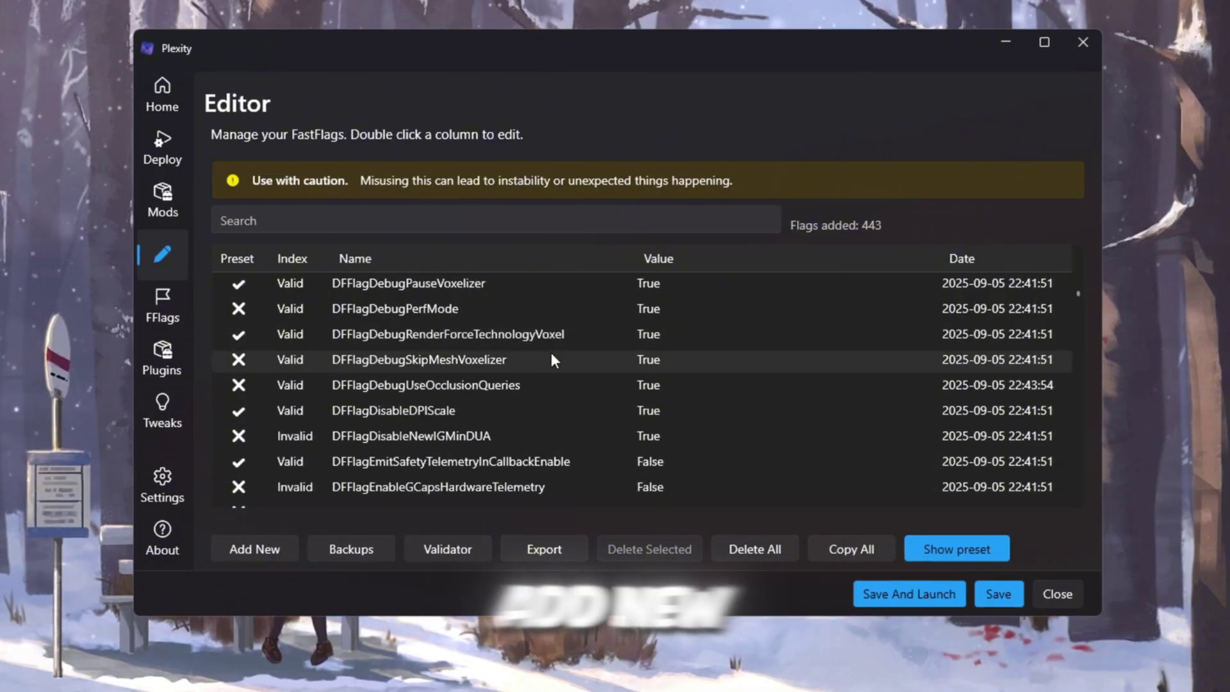
Step: Start a JSON import and copy all the text from the FPS flags file
{"action": "left_click", "coordinate": [255, 549]}
{"action": "left_click", "coordinate": [634, 285]}
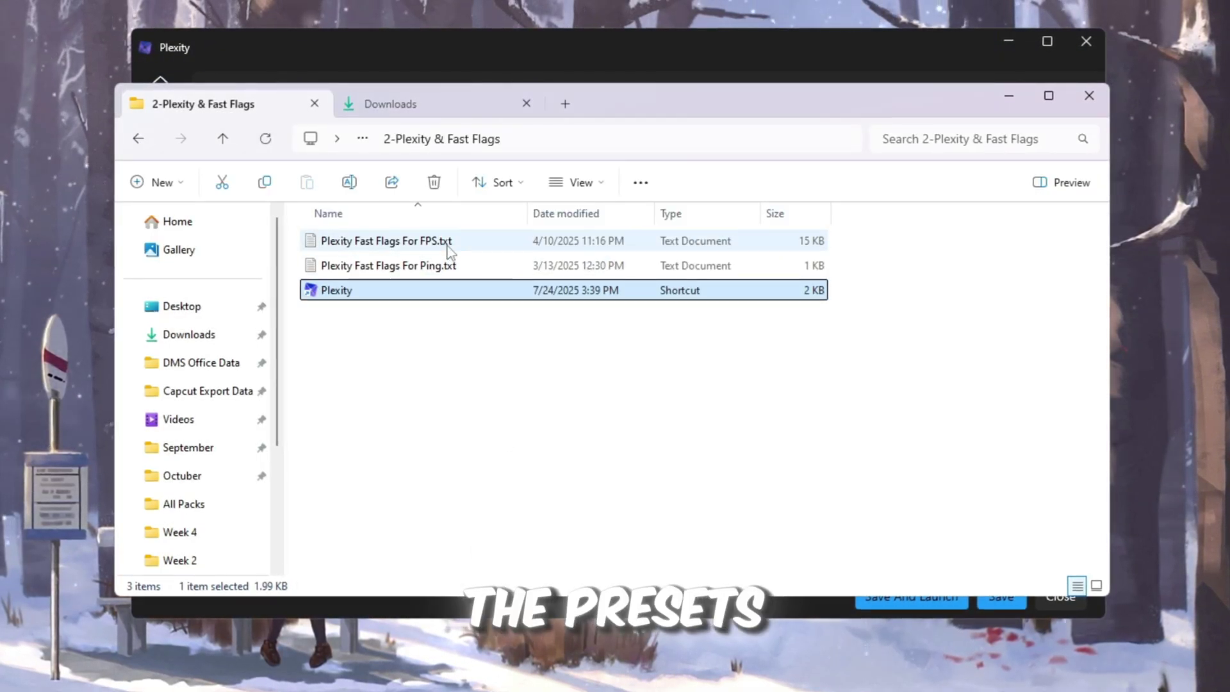
{"action": "double_click", "coordinate": [442, 244]}
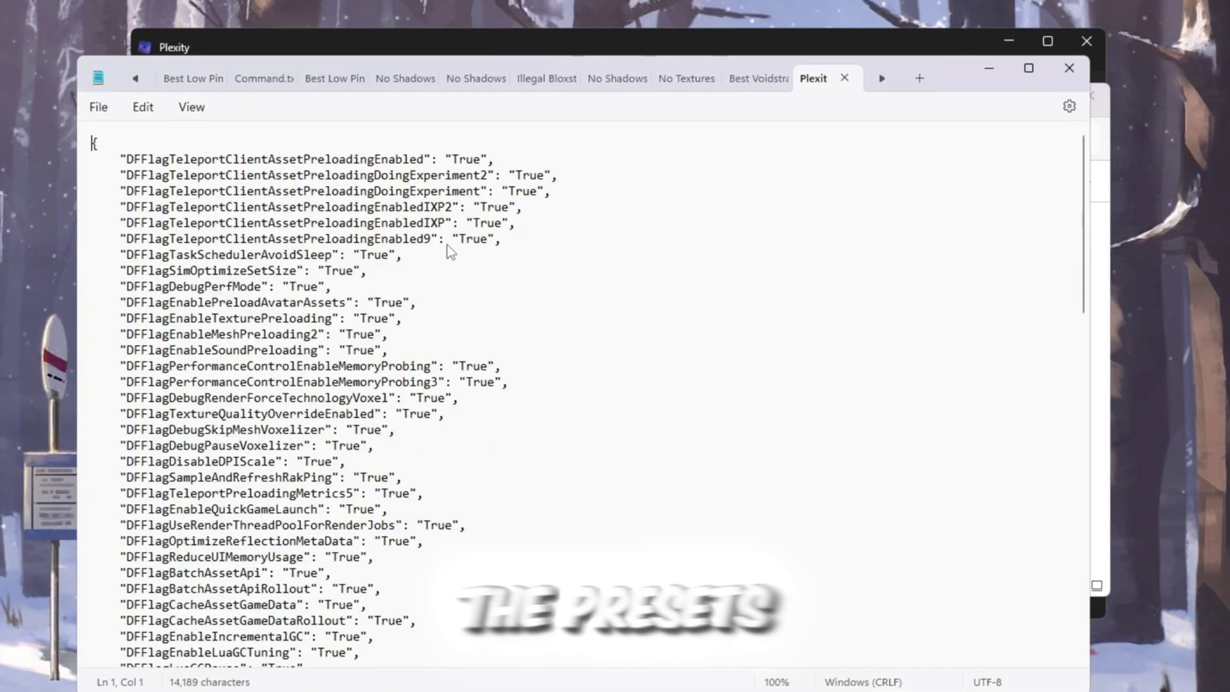
{"action": "key", "text": "ctrl+a"}
{"action": "right_click", "coordinate": [302, 179]}
{"action": "left_click", "coordinate": [314, 280]}
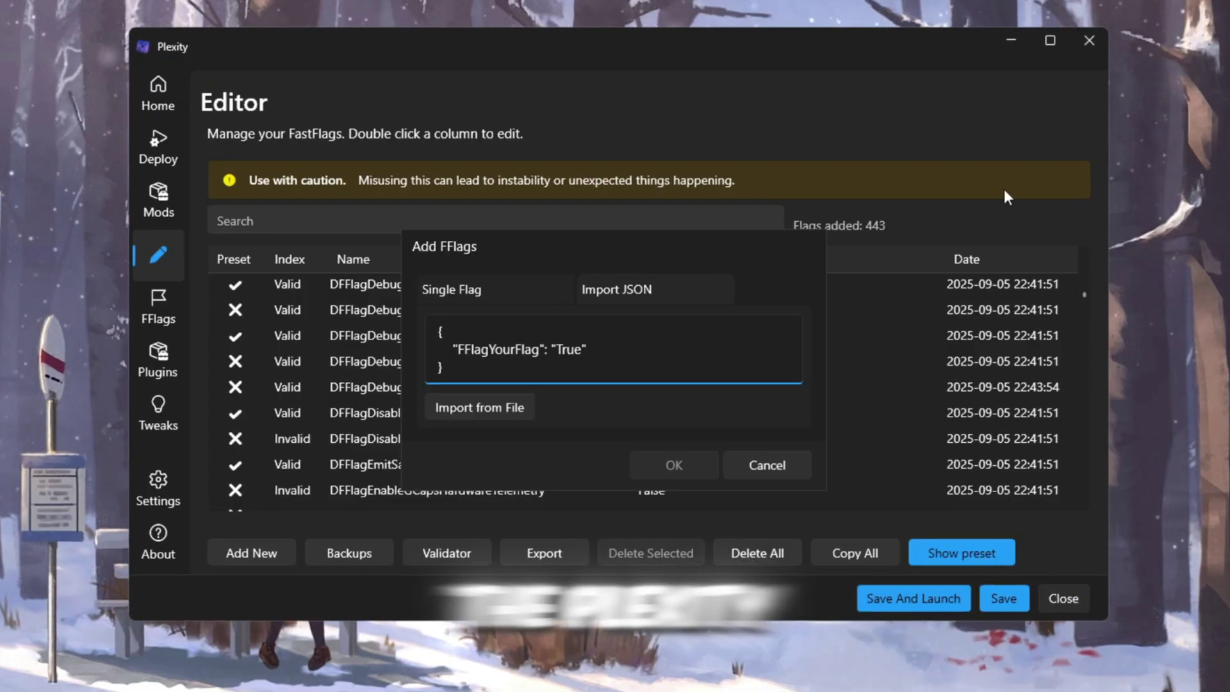
Step: Paste the JSON into the import box and confirm, adding 443 flags
{"action": "key", "text": "ctrl+v"}
{"action": "left_click", "coordinate": [671, 464]}
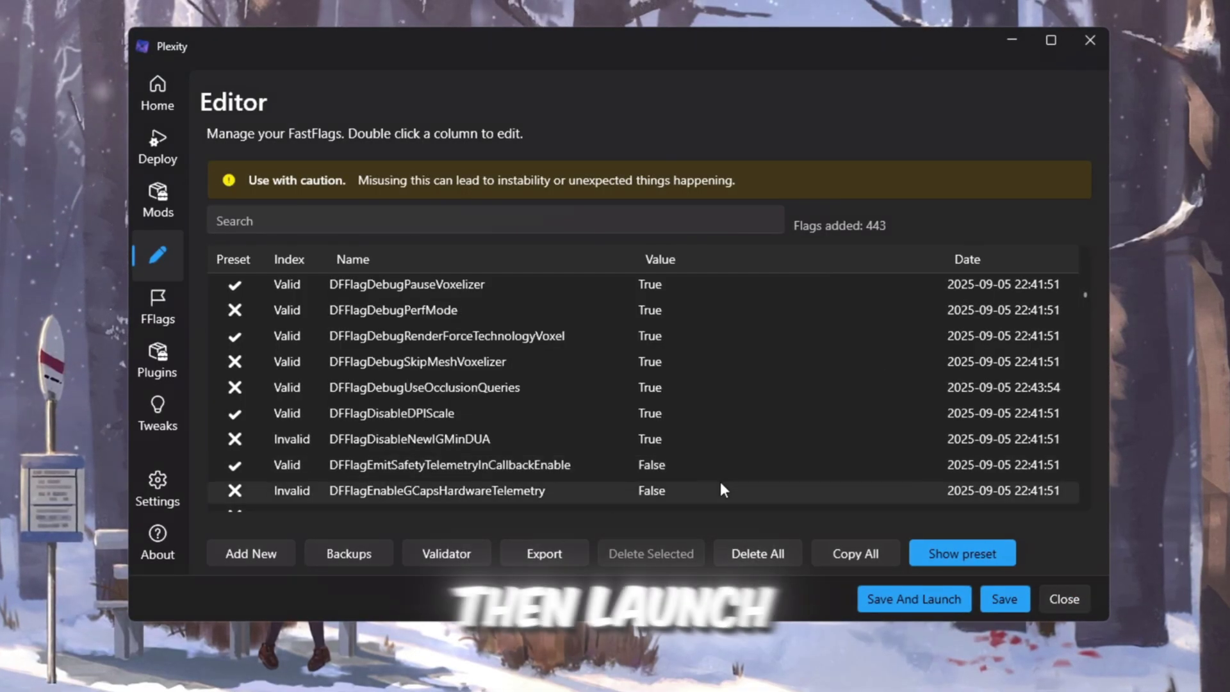
{"action": "scroll", "coordinate": [521, 390], "scroll_direction": "down", "scroll_amount": 4}
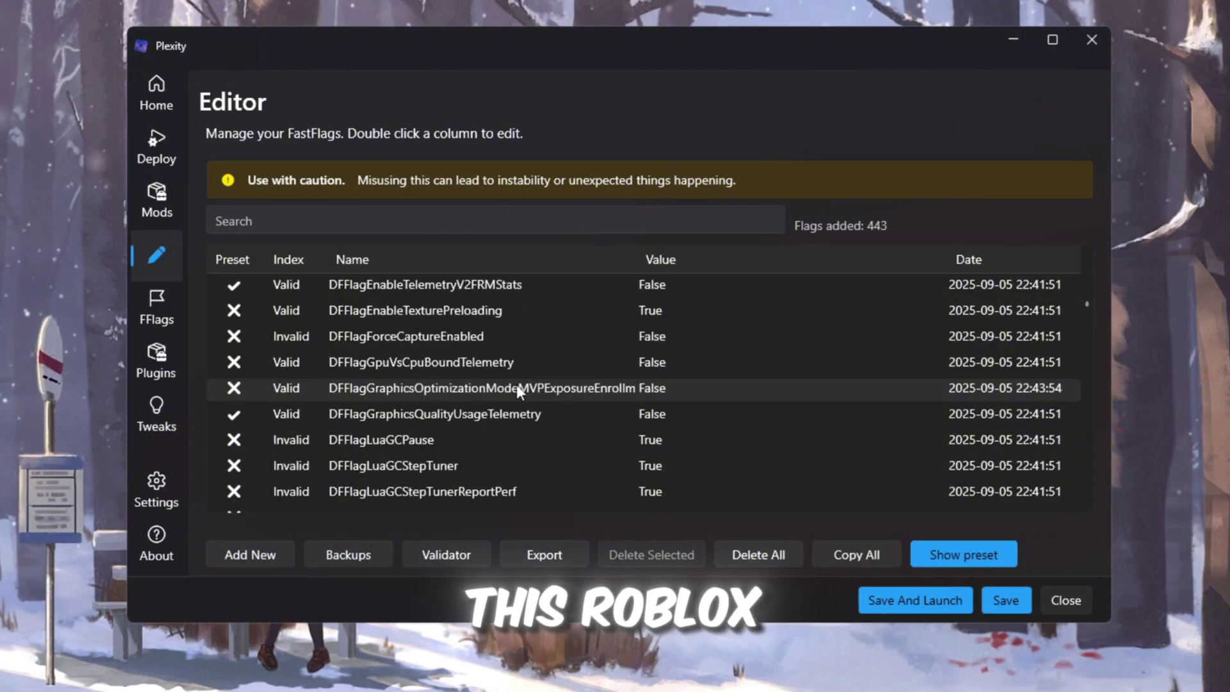